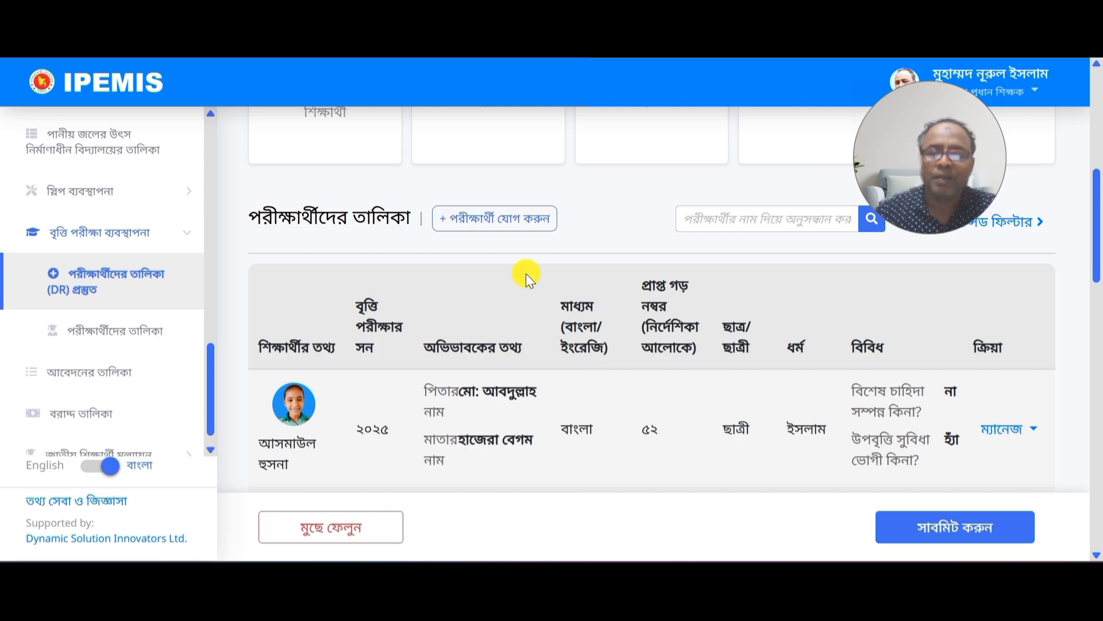
{"action": "scroll", "coordinate": [552, 313], "scroll_direction": "down", "scroll_amount": 15}
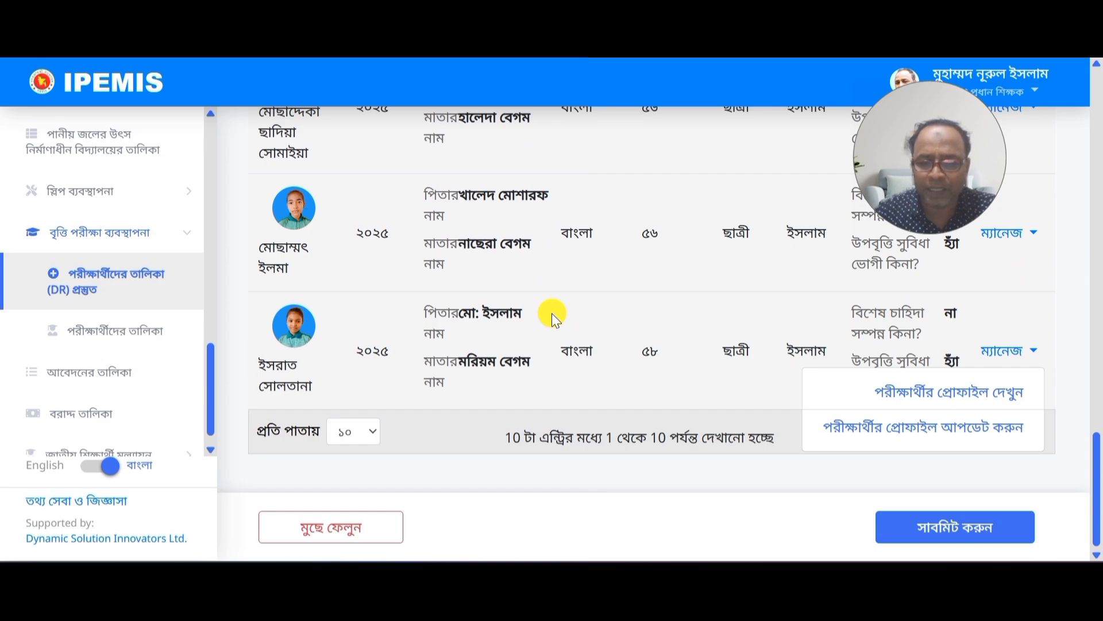
{"action": "scroll", "coordinate": [552, 314], "scroll_direction": "up", "scroll_amount": 15}
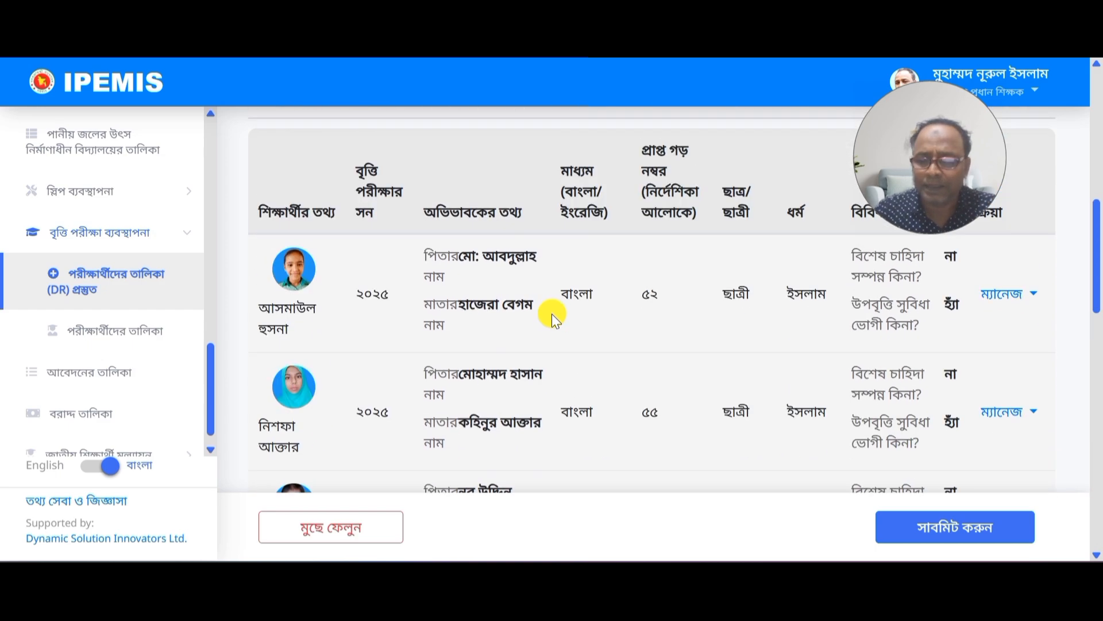
{"action": "scroll", "coordinate": [552, 313], "scroll_direction": "up", "scroll_amount": 4}
{"action": "scroll", "coordinate": [552, 314], "scroll_direction": "down", "scroll_amount": 3}
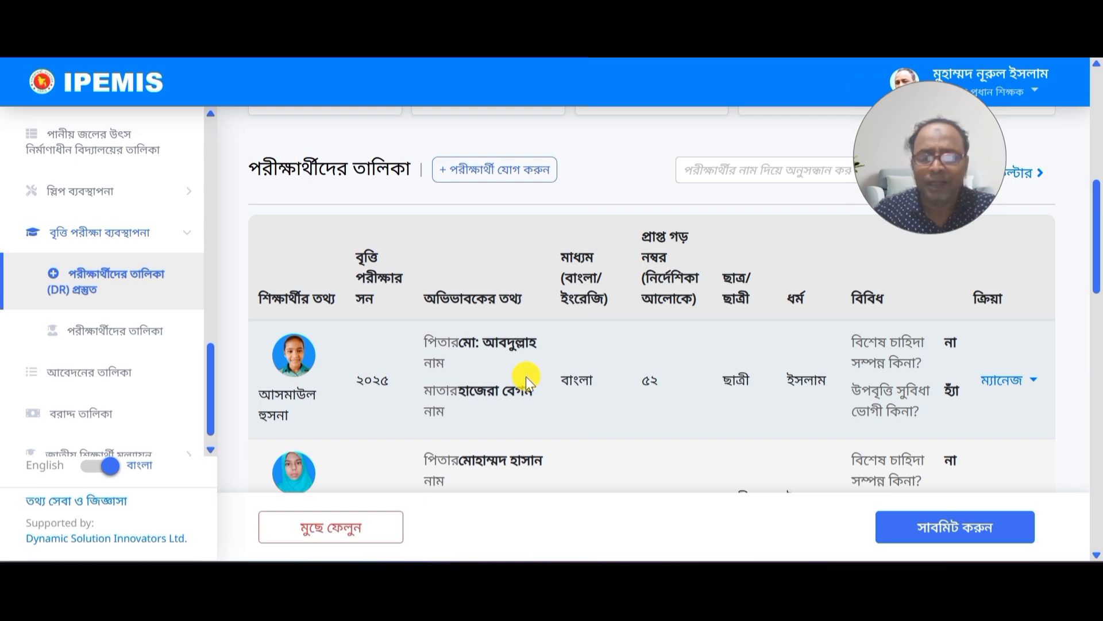
Step: Open the new-examinee form and enter the candidate's name and permanent address
{"action": "left_click", "coordinate": [510, 177]}
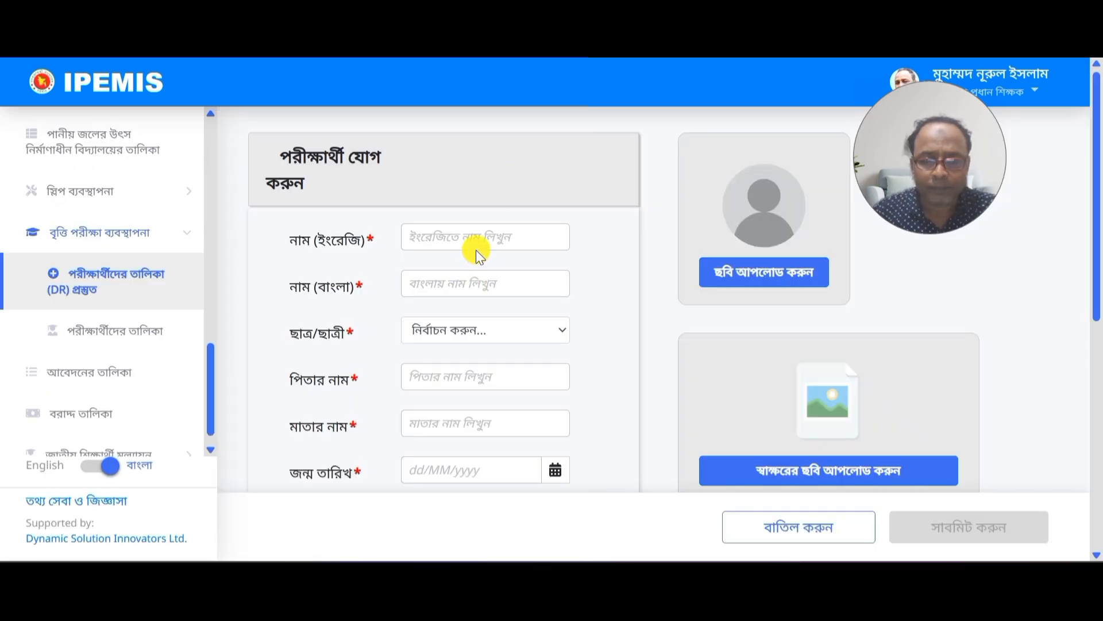
{"action": "left_click", "coordinate": [476, 244]}
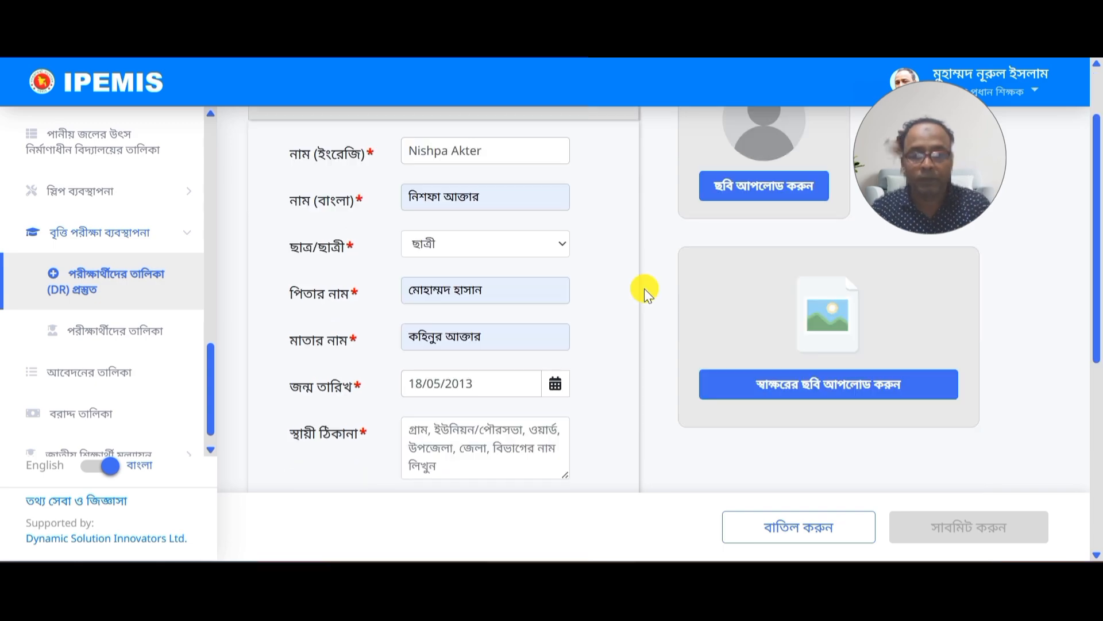
{"action": "left_click", "coordinate": [447, 437]}
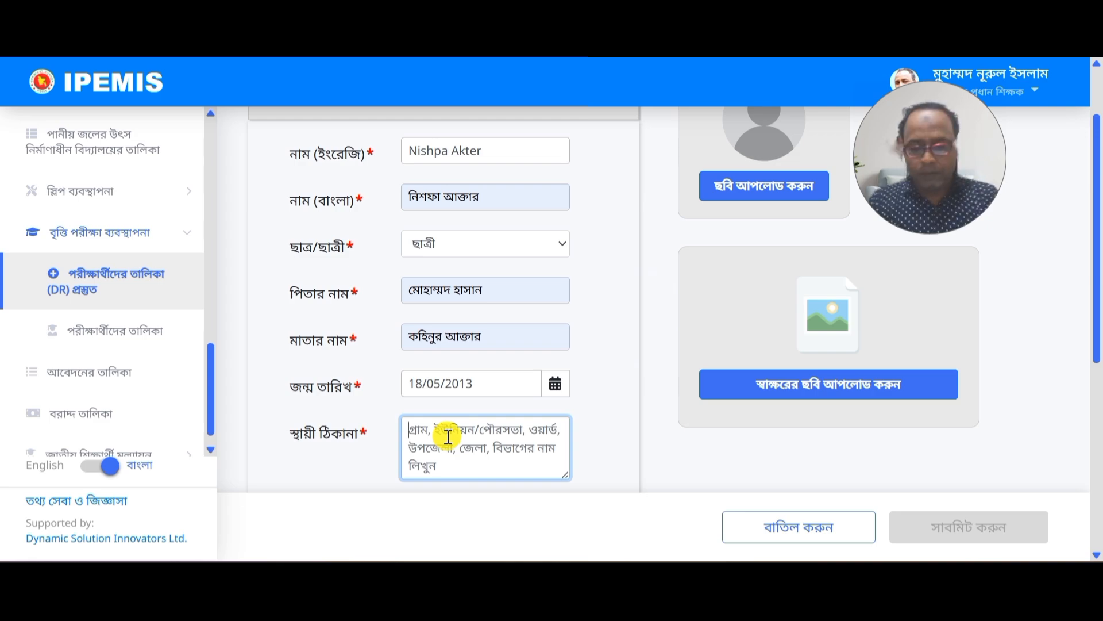
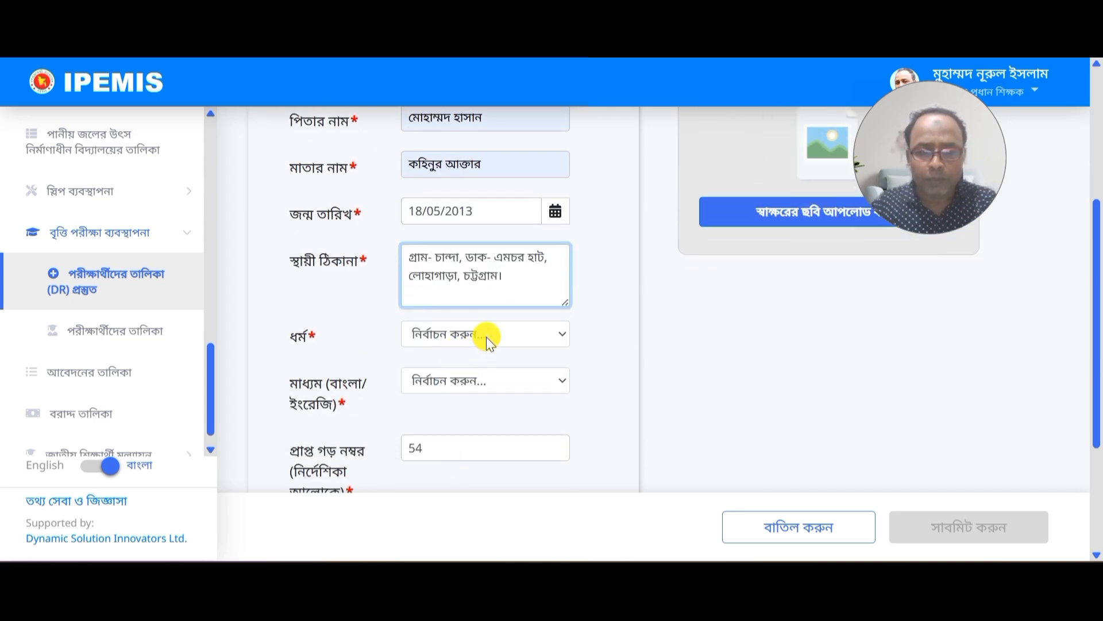
Step: Set the religion to ইসলাম and the medium of instruction to বাংলা
{"action": "left_click", "coordinate": [486, 338]}
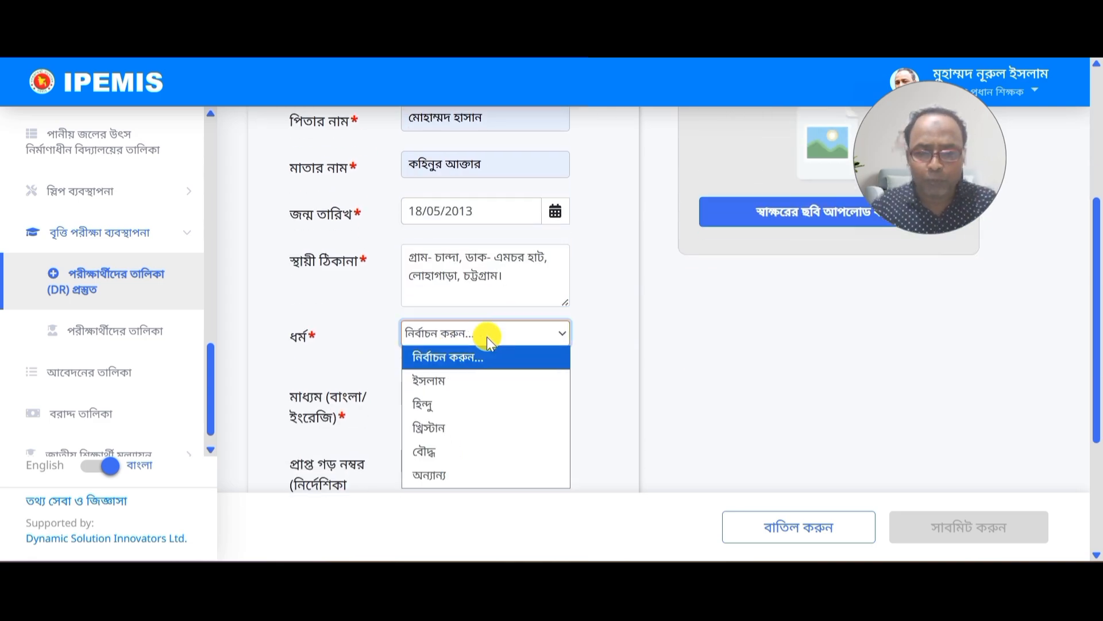
{"action": "left_click", "coordinate": [454, 382]}
{"action": "left_click", "coordinate": [454, 382]}
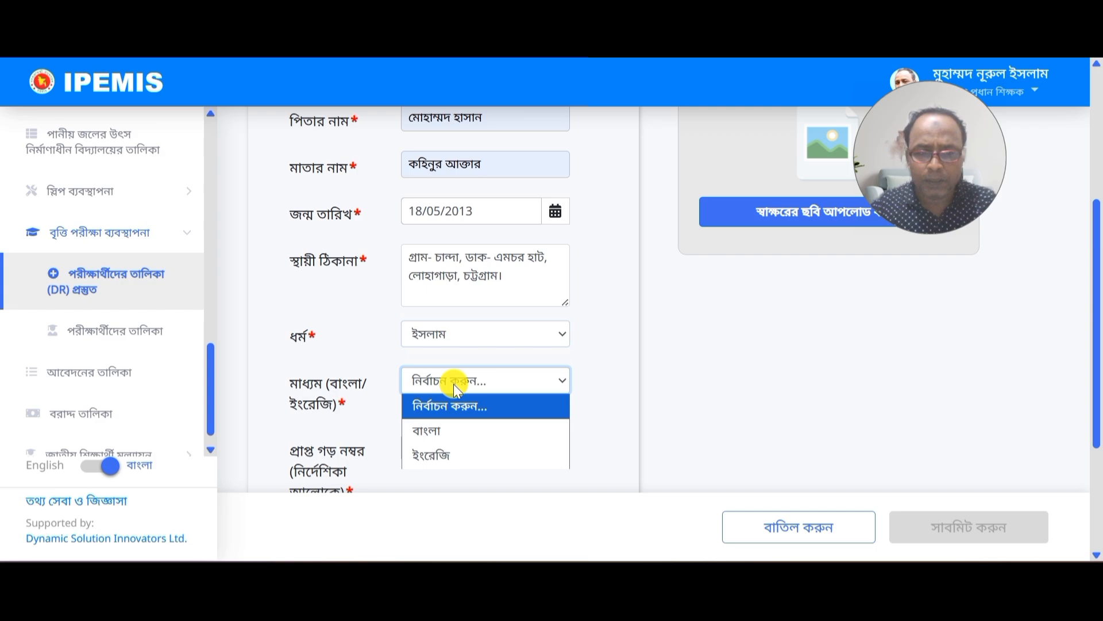
{"action": "left_click", "coordinate": [439, 432]}
Step: Mark the candidate as having no special needs and as a stipend beneficiary (হ্যাঁ)
{"action": "scroll", "coordinate": [439, 431], "scroll_direction": "down", "scroll_amount": 3}
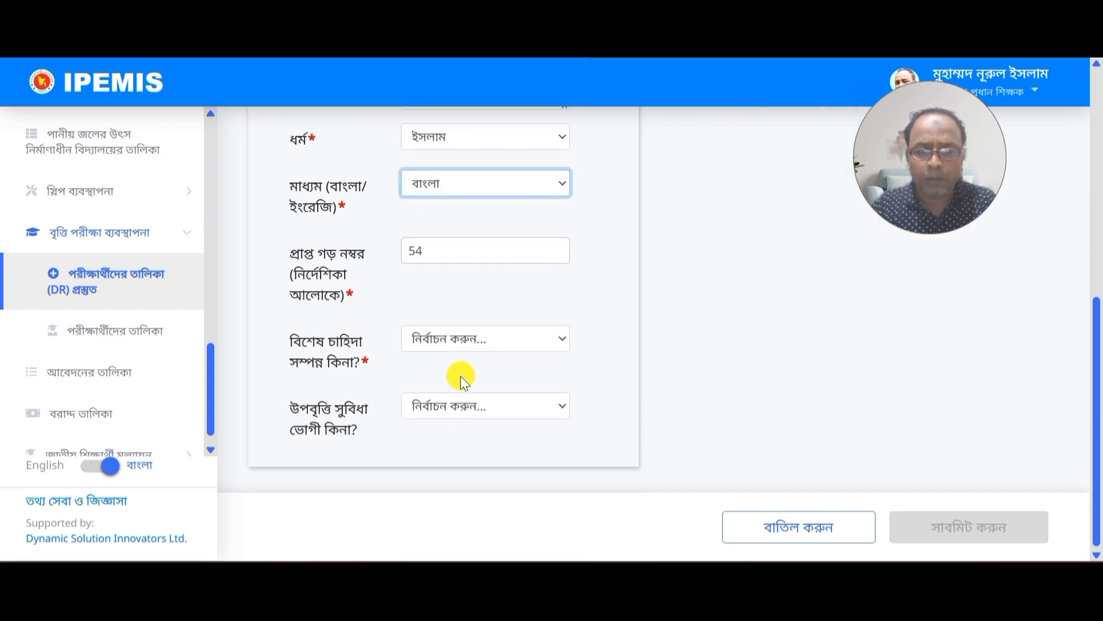
{"action": "left_click", "coordinate": [474, 340]}
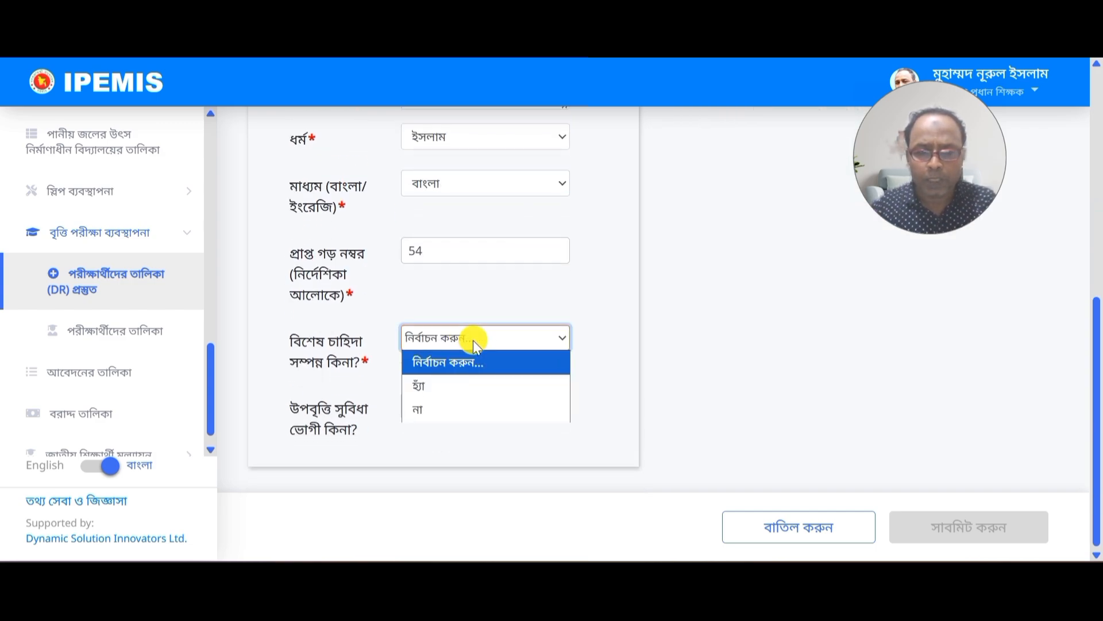
{"action": "left_click", "coordinate": [432, 400]}
{"action": "left_click", "coordinate": [432, 400]}
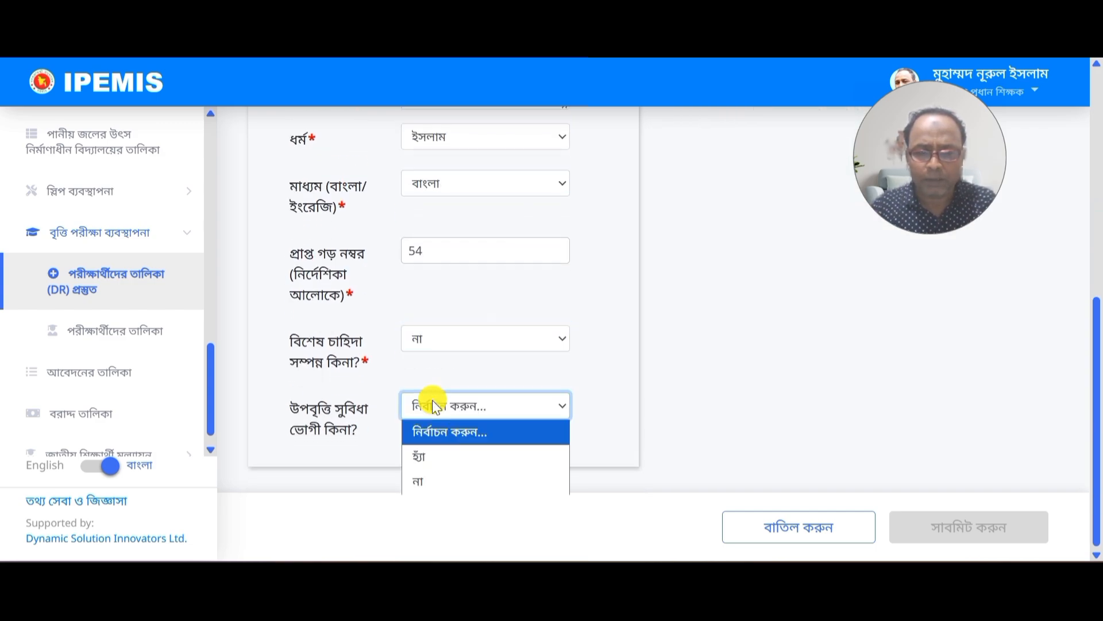
{"action": "left_click", "coordinate": [427, 455]}
{"action": "scroll", "coordinate": [621, 344], "scroll_direction": "up", "scroll_amount": 10}
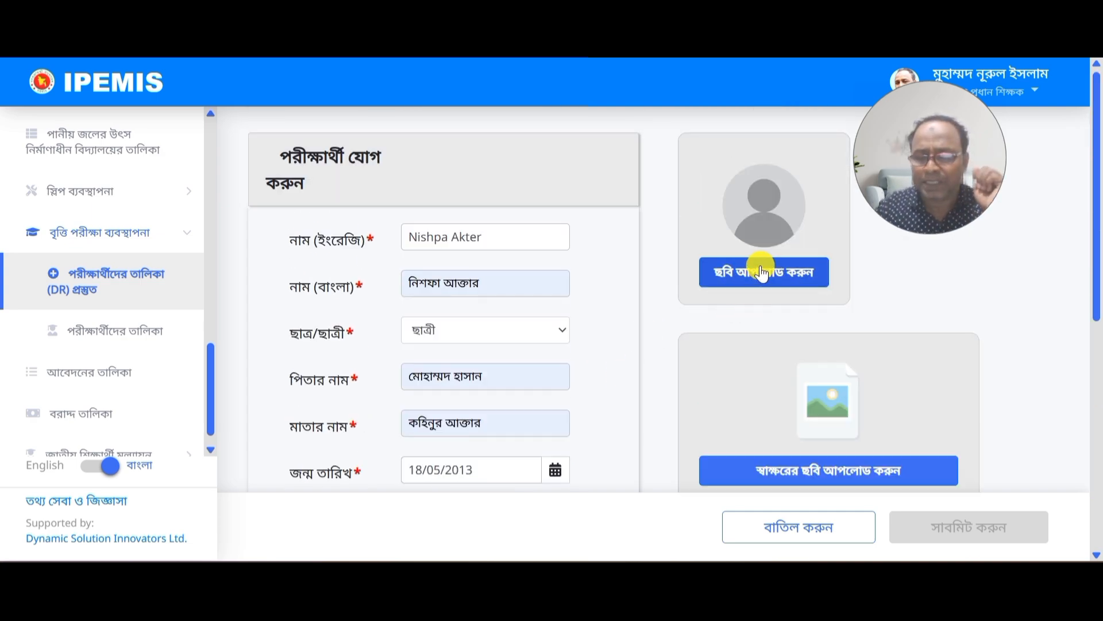
Step: Upload the candidate's photo file into the form's profile picture area
{"action": "left_click", "coordinate": [747, 290]}
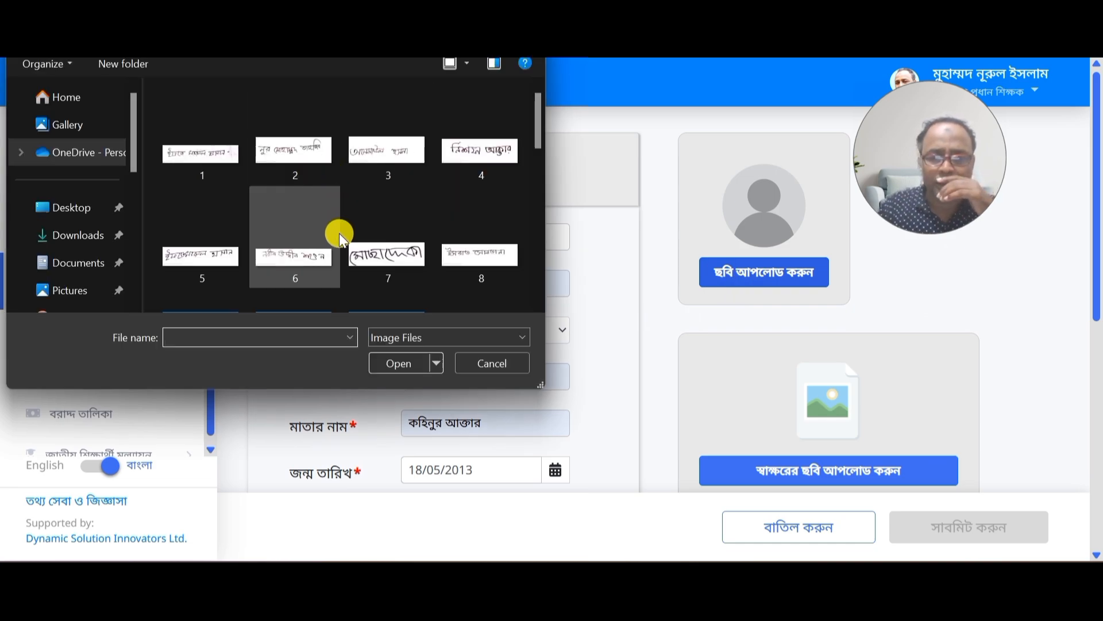
{"action": "scroll", "coordinate": [339, 235], "scroll_direction": "down", "scroll_amount": 5}
{"action": "scroll", "coordinate": [339, 235], "scroll_direction": "up", "scroll_amount": 1}
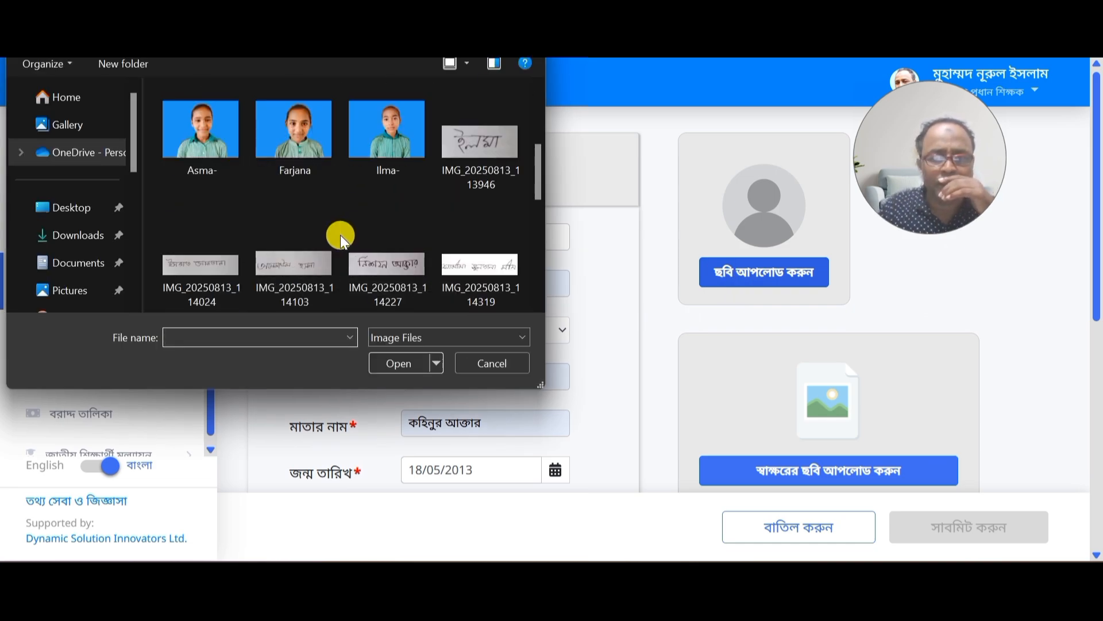
{"action": "scroll", "coordinate": [368, 161], "scroll_direction": "down", "scroll_amount": 3}
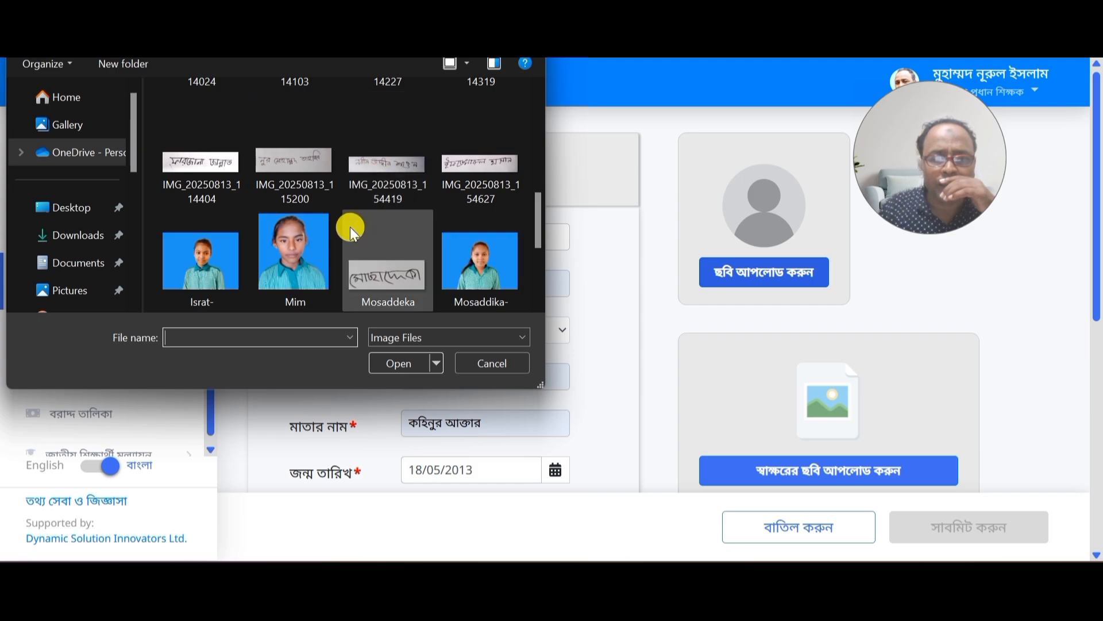
{"action": "scroll", "coordinate": [332, 278], "scroll_direction": "down", "scroll_amount": 3}
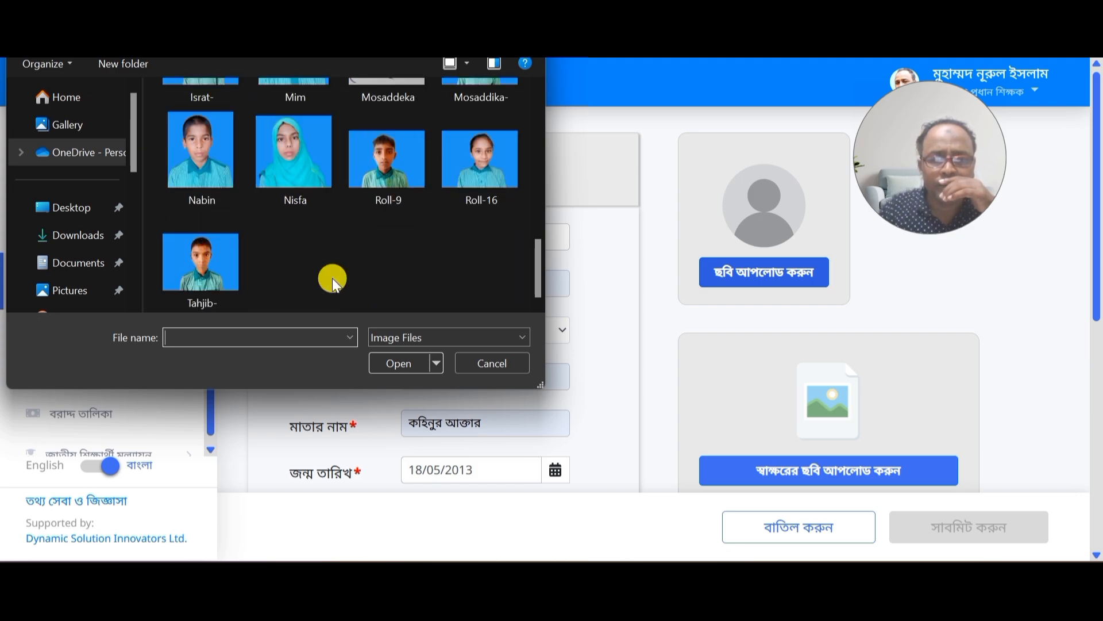
{"action": "left_click", "coordinate": [293, 193]}
{"action": "left_click", "coordinate": [390, 369]}
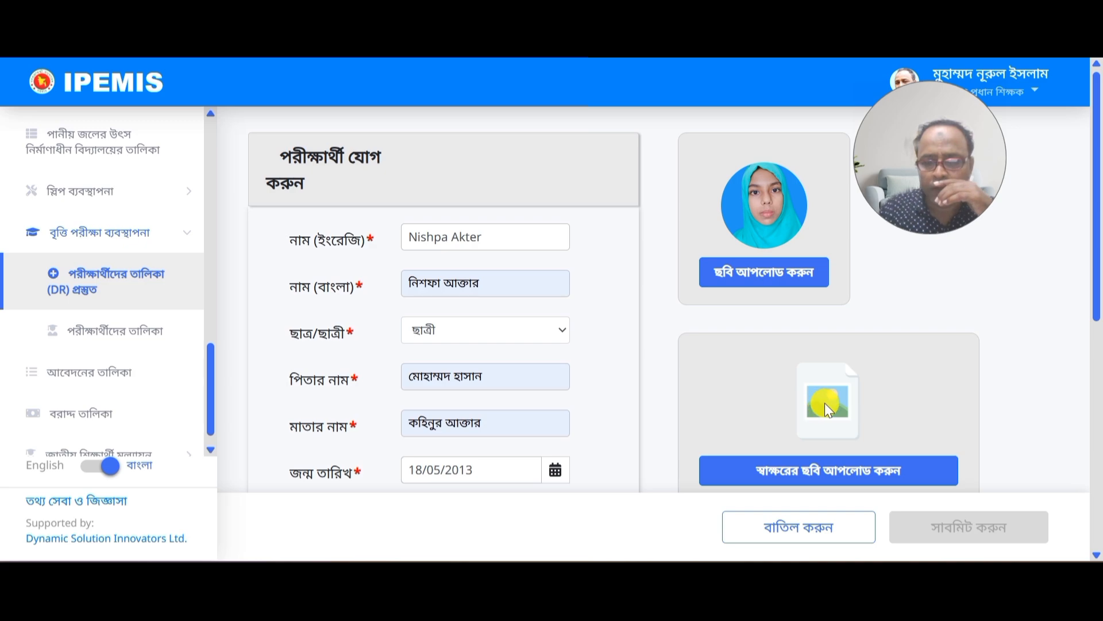
Step: Upload signature image 4, crop it to the signature, and attach it beside the photo
{"action": "left_click", "coordinate": [781, 476]}
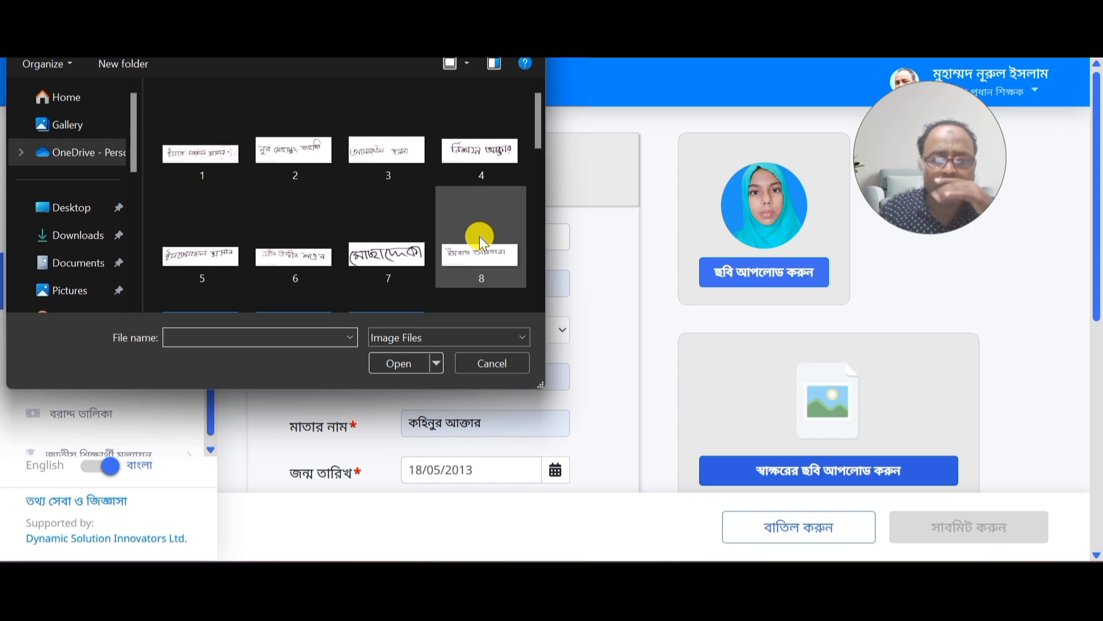
{"action": "left_click", "coordinate": [477, 149]}
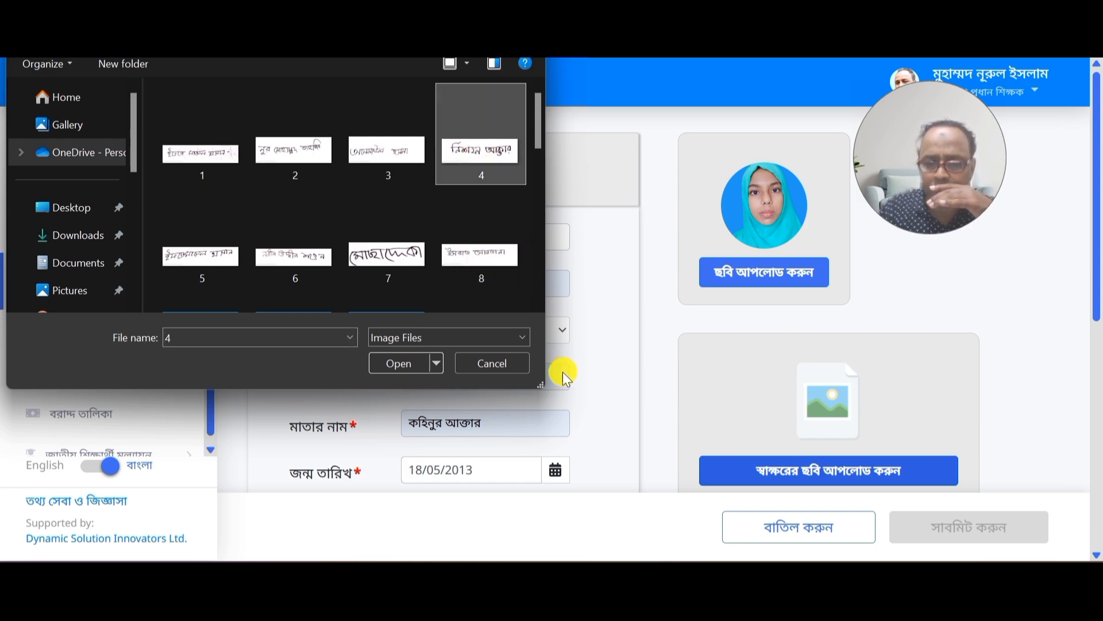
{"action": "left_click", "coordinate": [383, 363]}
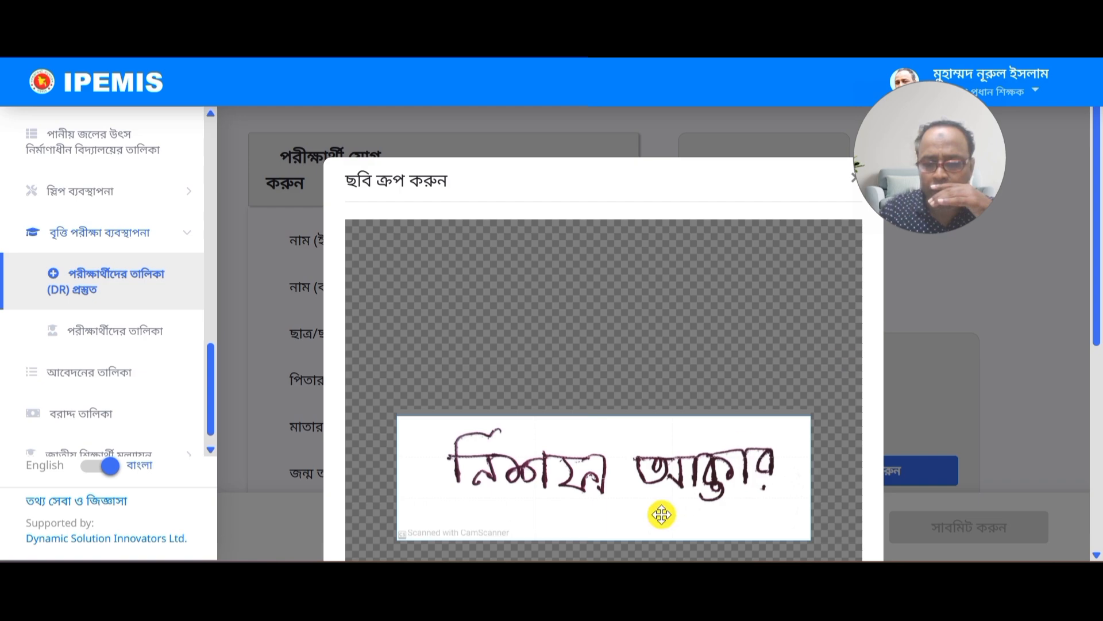
{"action": "scroll", "coordinate": [655, 499], "scroll_direction": "up", "scroll_amount": 1}
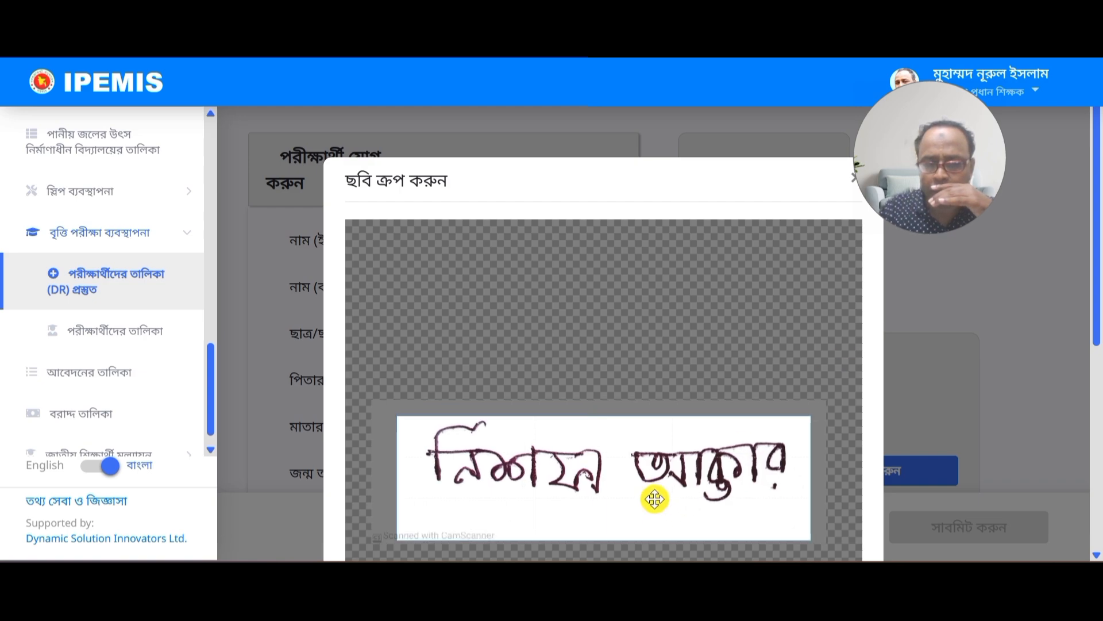
{"action": "scroll", "coordinate": [655, 500], "scroll_direction": "up", "scroll_amount": 1}
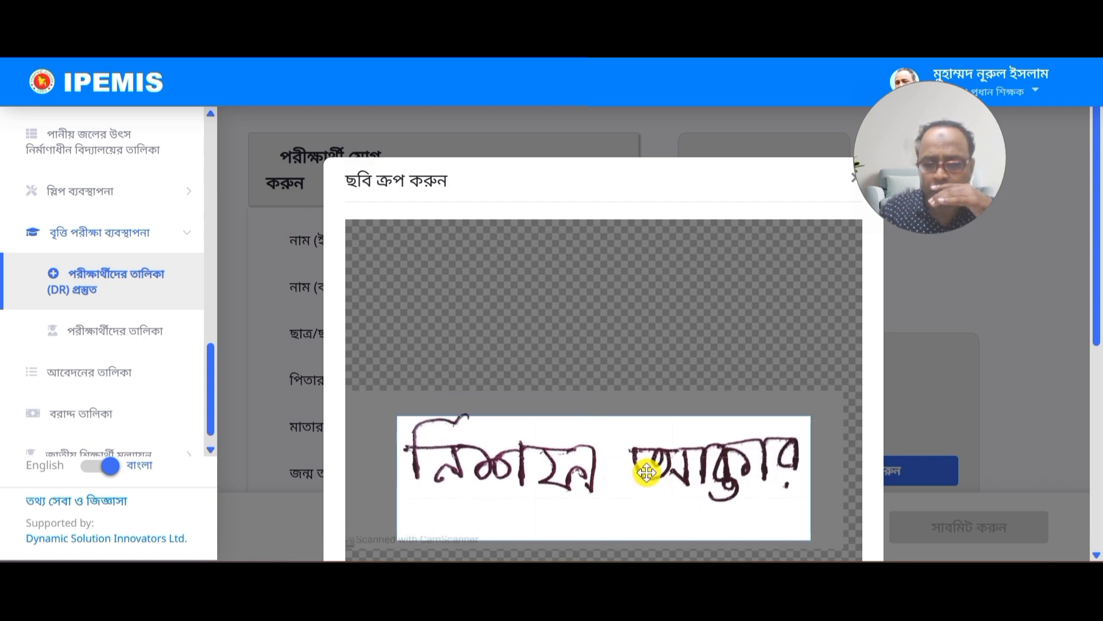
{"action": "mouse_move", "coordinate": [646, 471]}
{"action": "left_mouse_down"}
{"action": "mouse_move", "coordinate": [640, 502]}
{"action": "mouse_move", "coordinate": [649, 466]}
{"action": "left_mouse_up"}
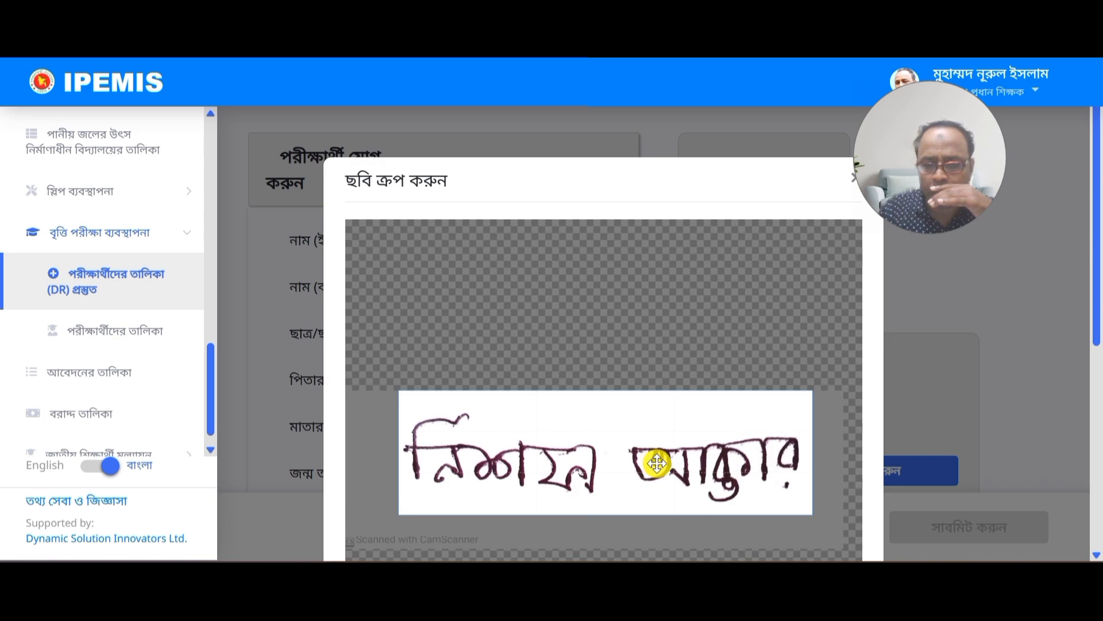
{"action": "scroll", "coordinate": [1051, 353], "scroll_direction": "down", "scroll_amount": 4}
{"action": "scroll", "coordinate": [983, 415], "scroll_direction": "down", "scroll_amount": 2}
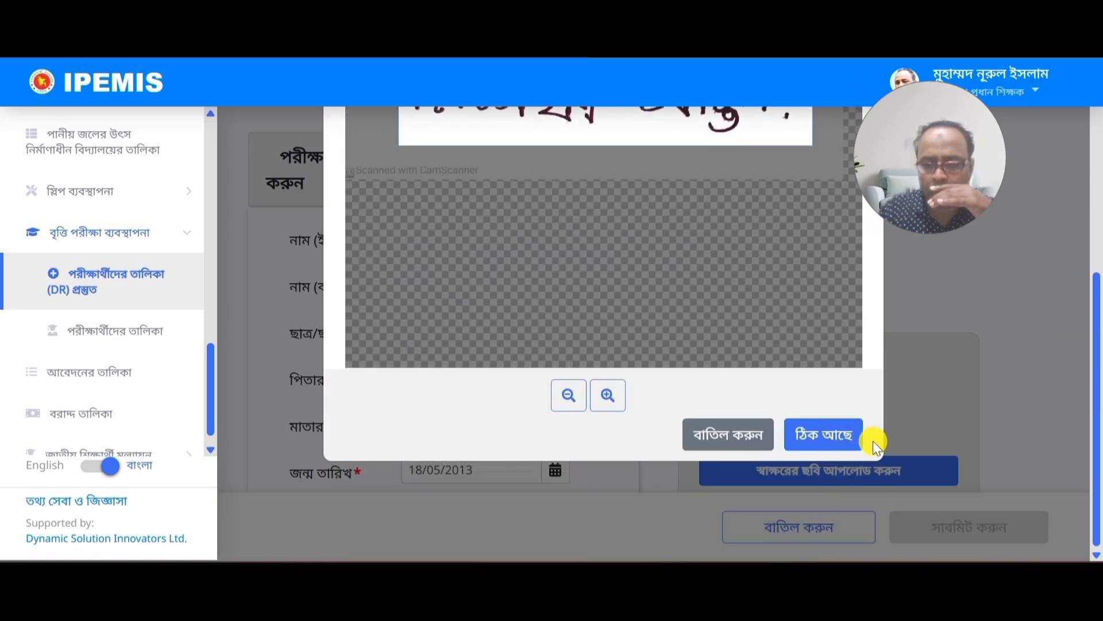
{"action": "left_click", "coordinate": [833, 433]}
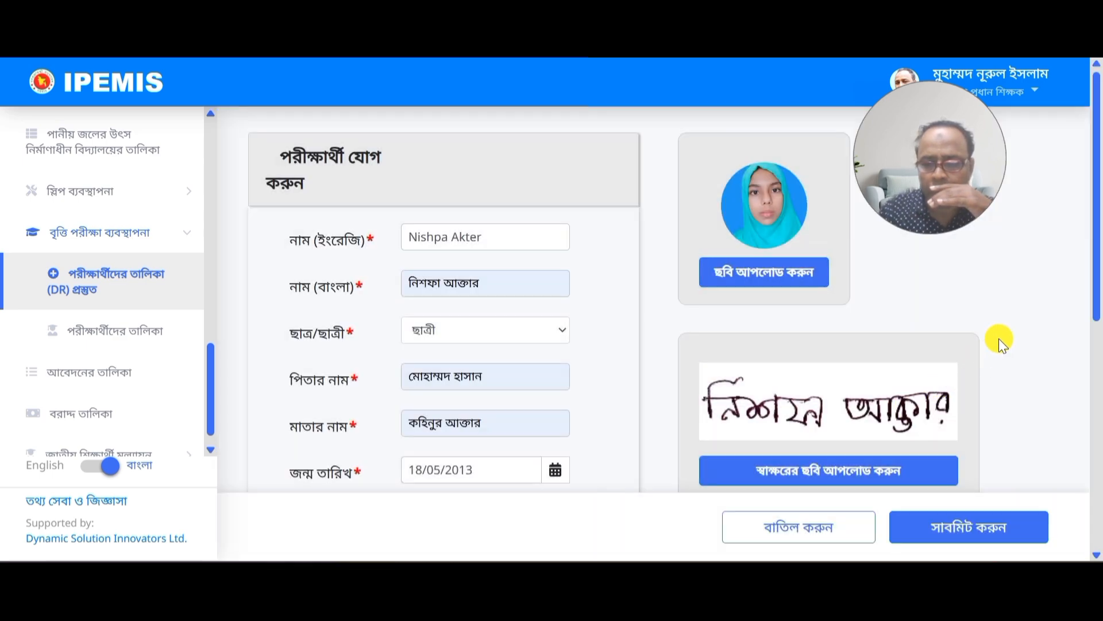
{"action": "scroll", "coordinate": [999, 339], "scroll_direction": "down", "scroll_amount": 4}
{"action": "scroll", "coordinate": [1000, 339], "scroll_direction": "down", "scroll_amount": 3}
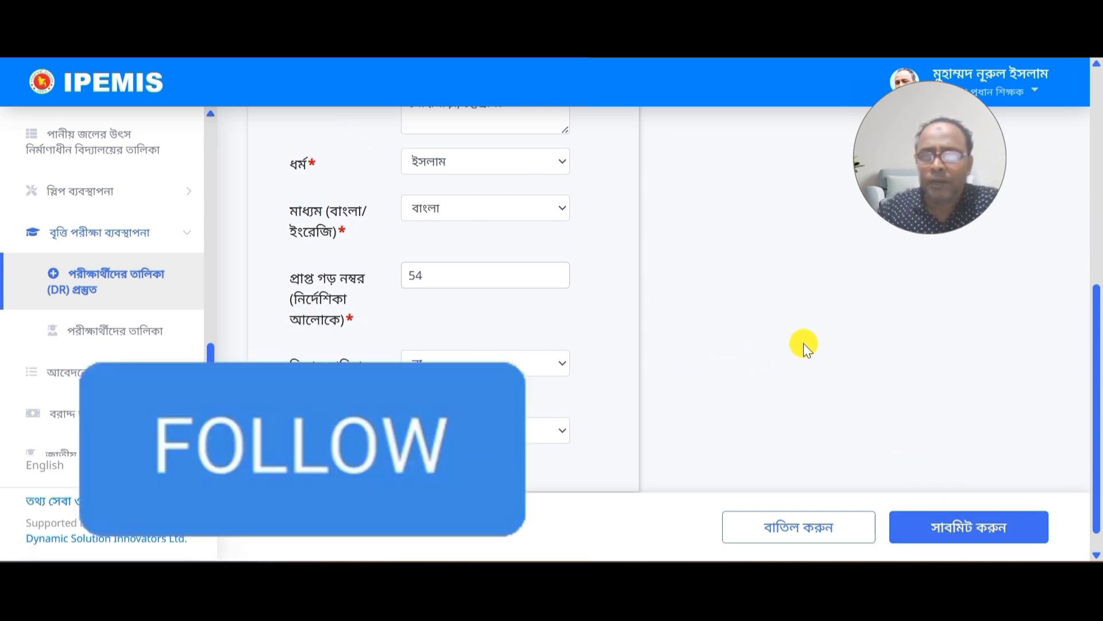
Step: Submit the new examinee and return to the DR list preparation page
{"action": "left_click", "coordinate": [936, 517]}
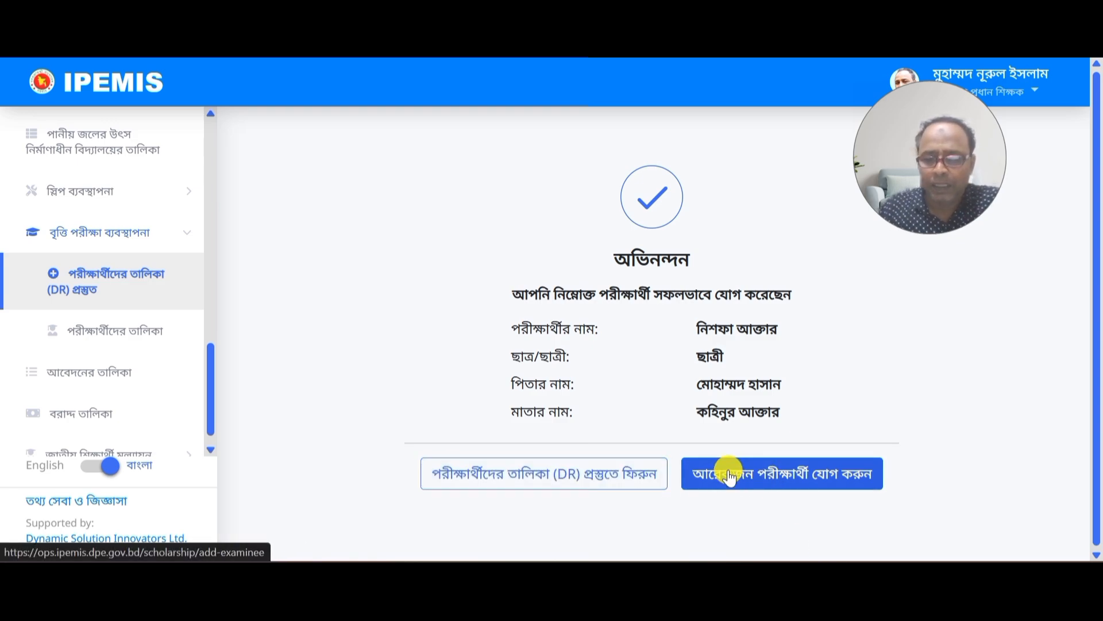
{"action": "left_click", "coordinate": [595, 478]}
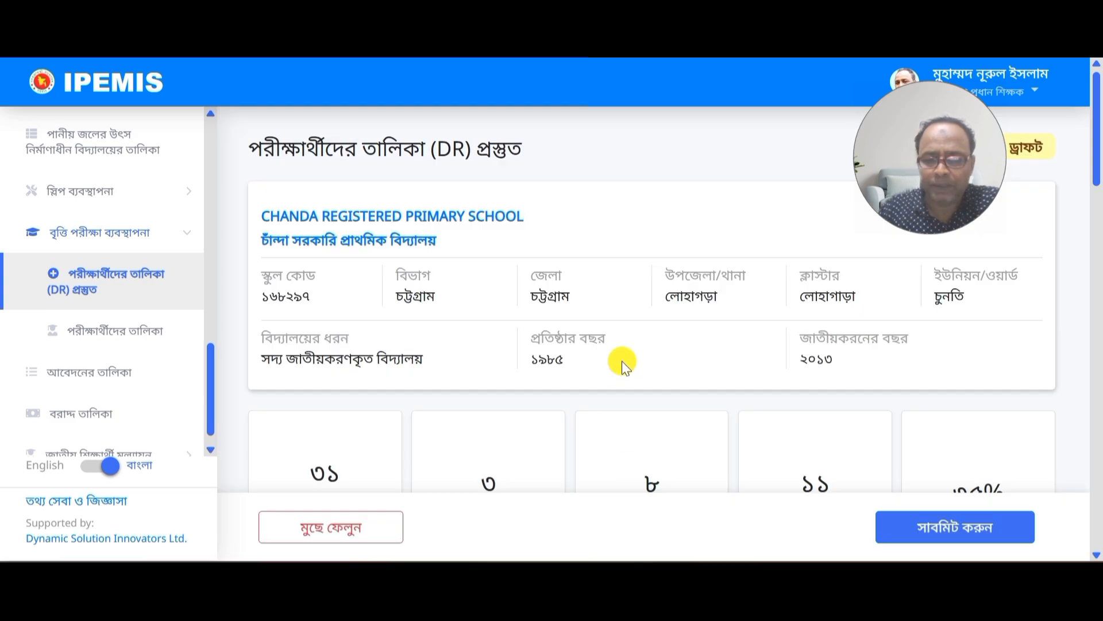
Step: Scroll to the examinee table to find the new examinee in the first row
{"action": "scroll", "coordinate": [622, 356], "scroll_direction": "down", "scroll_amount": 4}
{"action": "scroll", "coordinate": [626, 348], "scroll_direction": "down", "scroll_amount": 6}
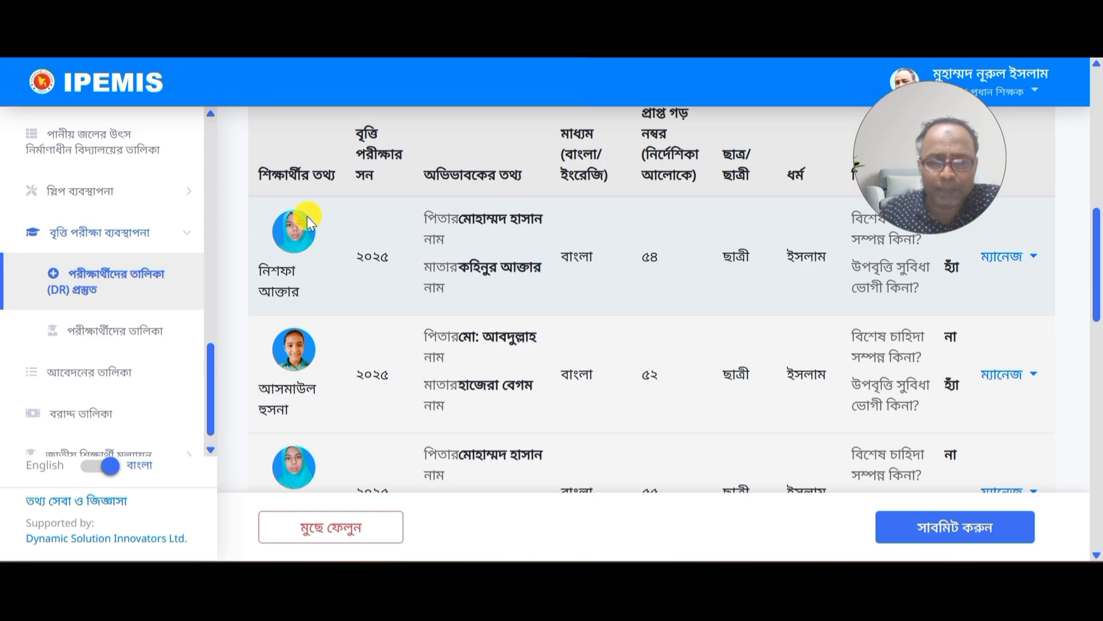
{"action": "scroll", "coordinate": [337, 313], "scroll_direction": "down", "scroll_amount": 3}
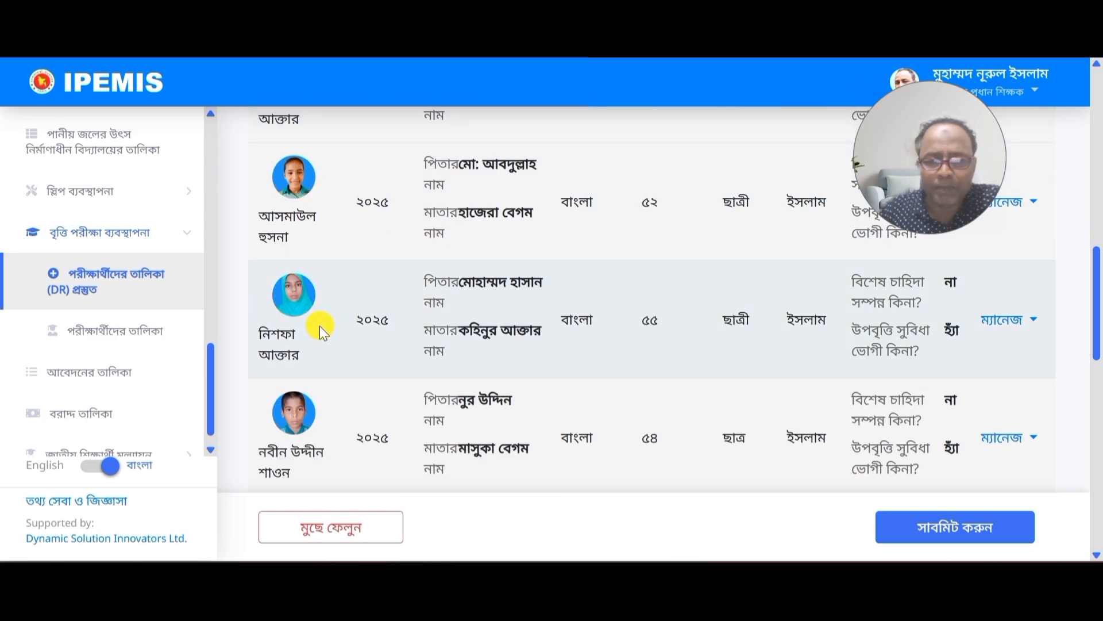
{"action": "scroll", "coordinate": [299, 287], "scroll_direction": "up", "scroll_amount": 3}
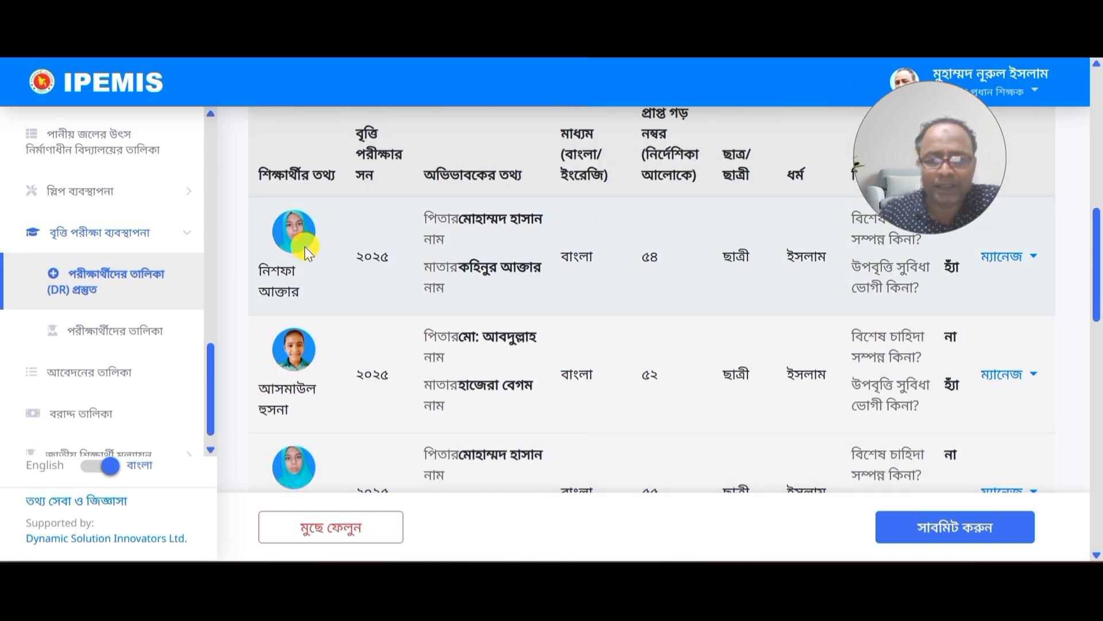
{"action": "scroll", "coordinate": [791, 325], "scroll_direction": "up", "scroll_amount": 2}
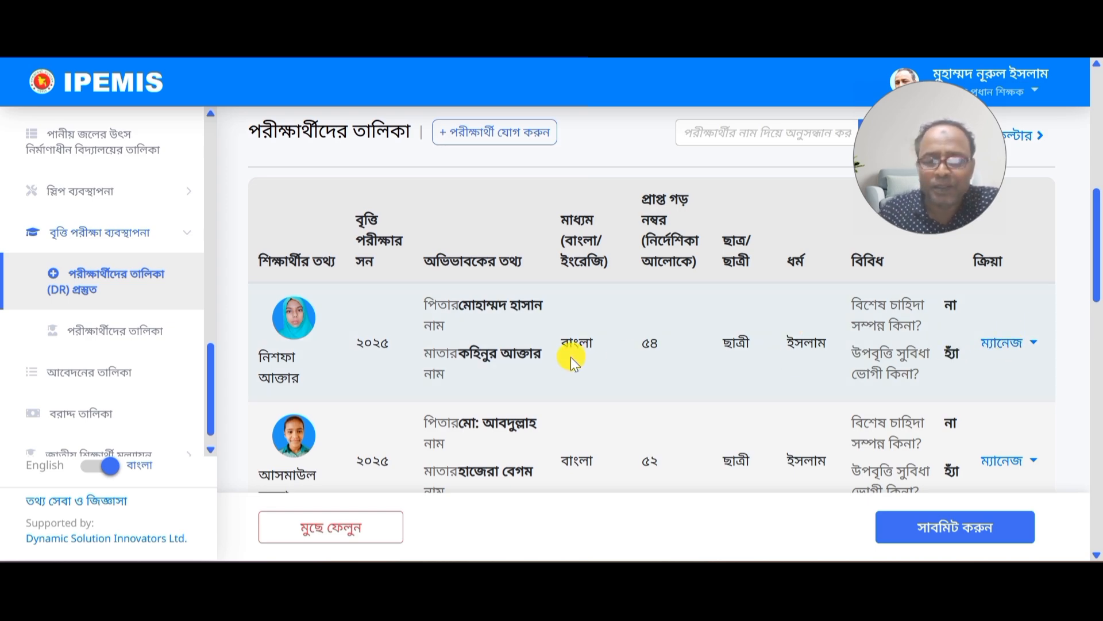
Step: Open the new examinee's profile from the ম্যানেজ menu and scroll through her details
{"action": "left_click", "coordinate": [1032, 346]}
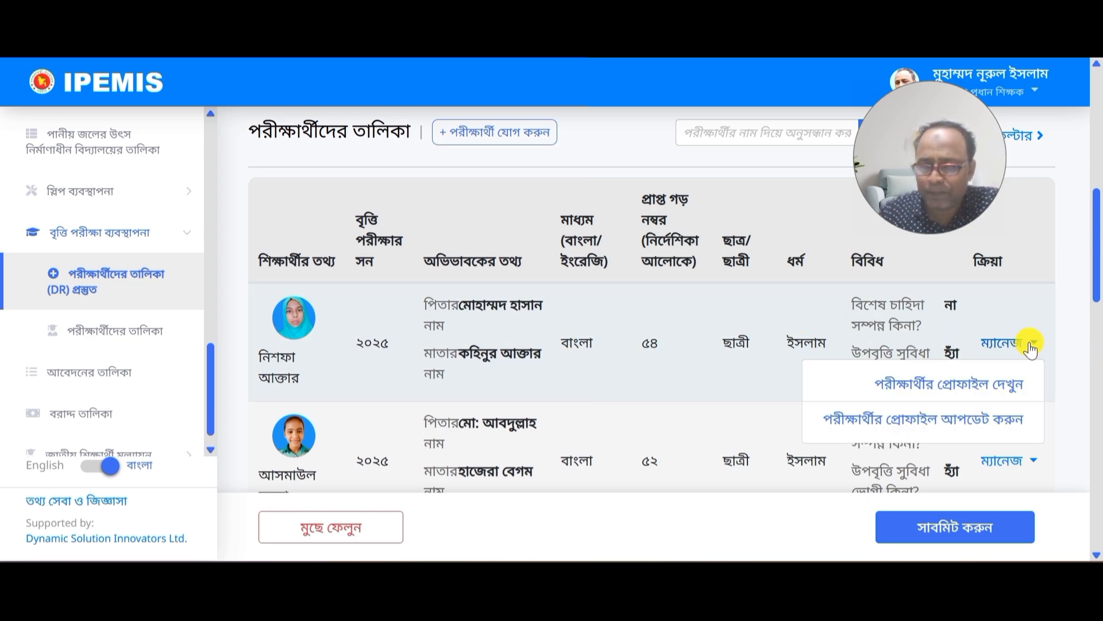
{"action": "left_click", "coordinate": [963, 386]}
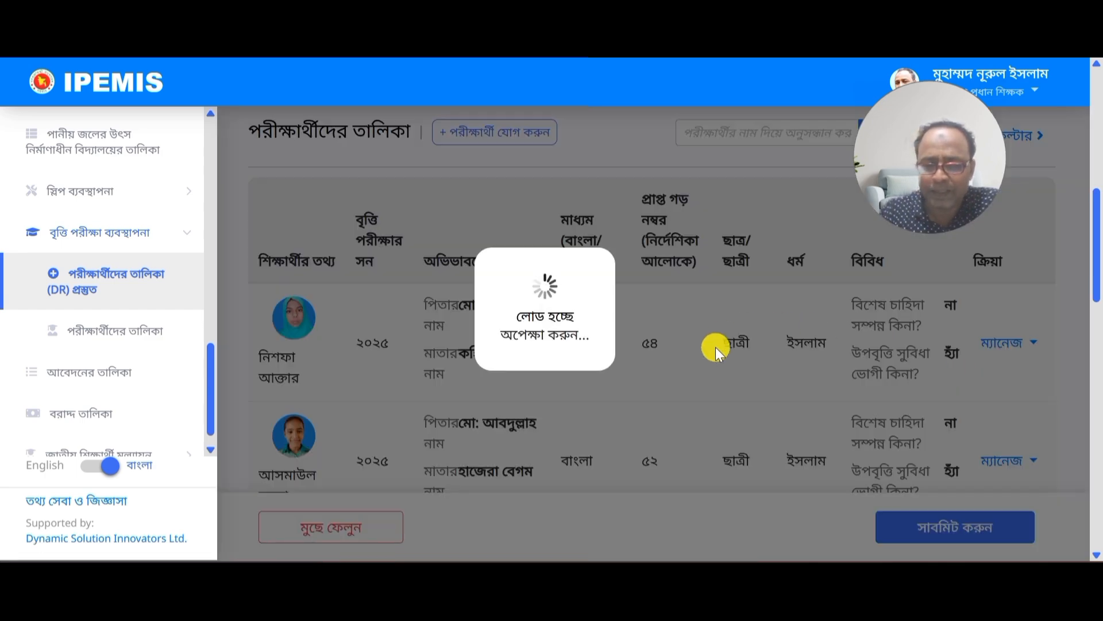
{"action": "scroll", "coordinate": [704, 338], "scroll_direction": "down", "scroll_amount": 4}
{"action": "scroll", "coordinate": [704, 337], "scroll_direction": "down", "scroll_amount": 3}
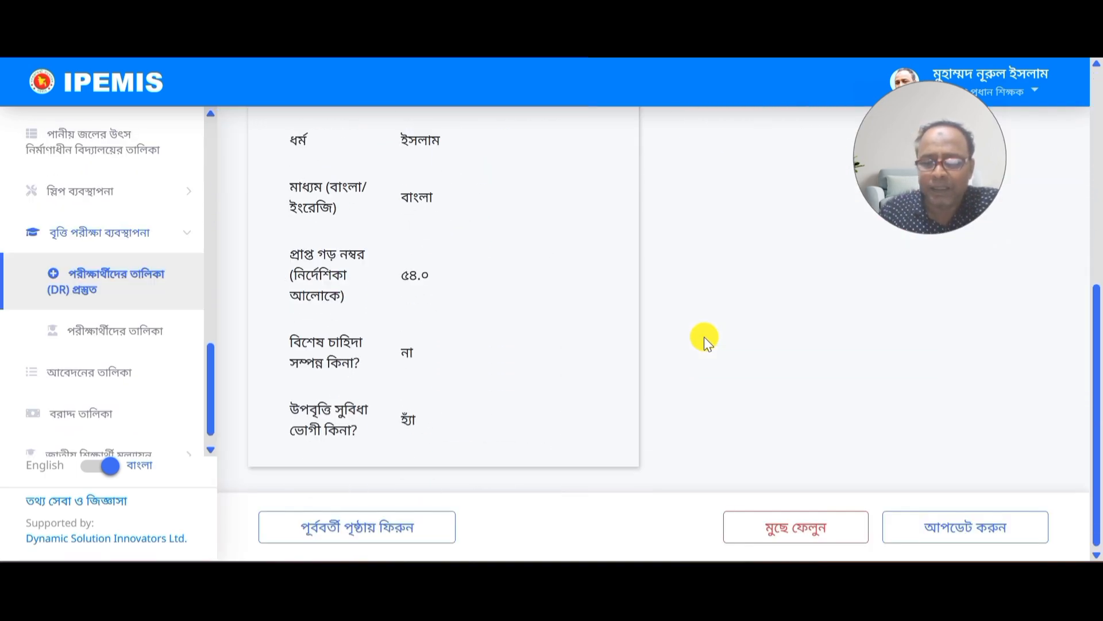
{"action": "scroll", "coordinate": [693, 360], "scroll_direction": "up", "scroll_amount": 6}
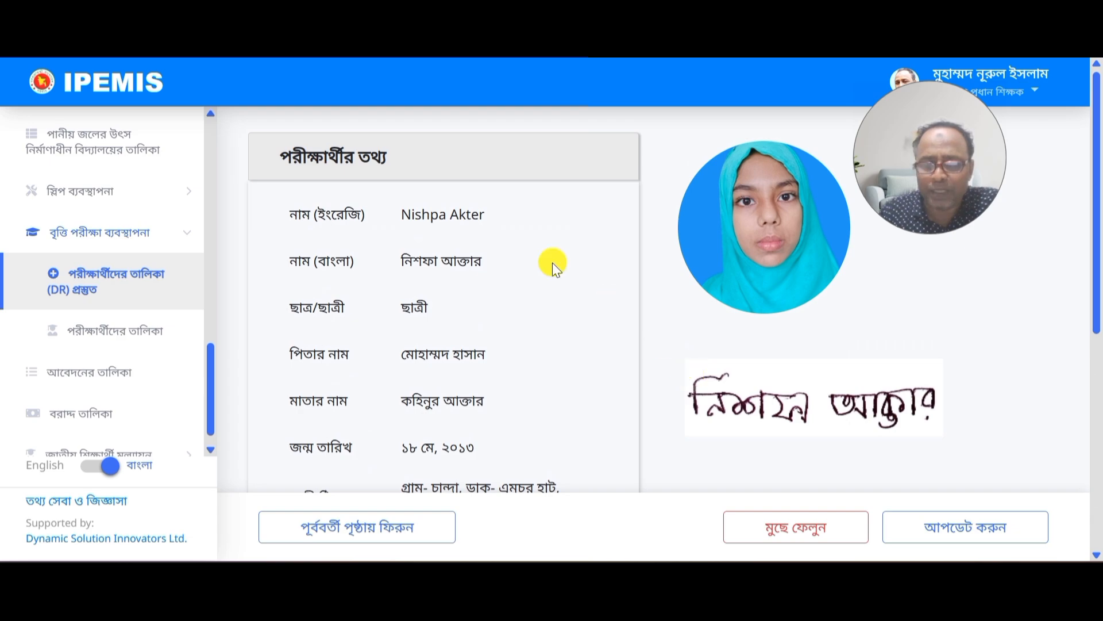
{"action": "scroll", "coordinate": [498, 242], "scroll_direction": "down", "scroll_amount": 8}
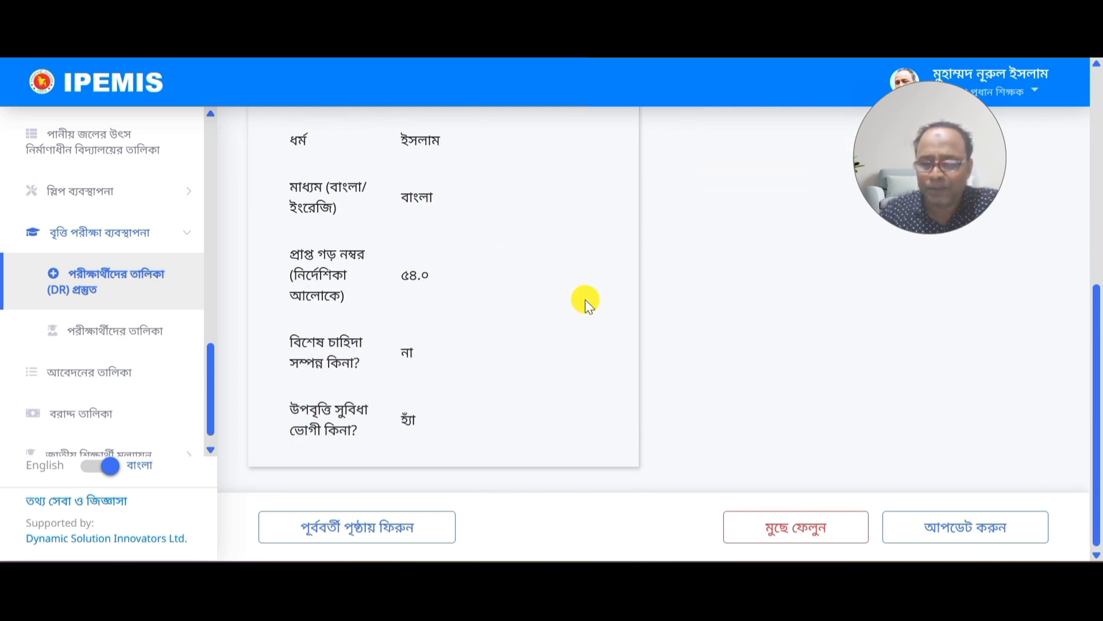
Step: Delete the examinee's record with confirmation and return to the DR list preparation page
{"action": "left_click", "coordinate": [772, 534]}
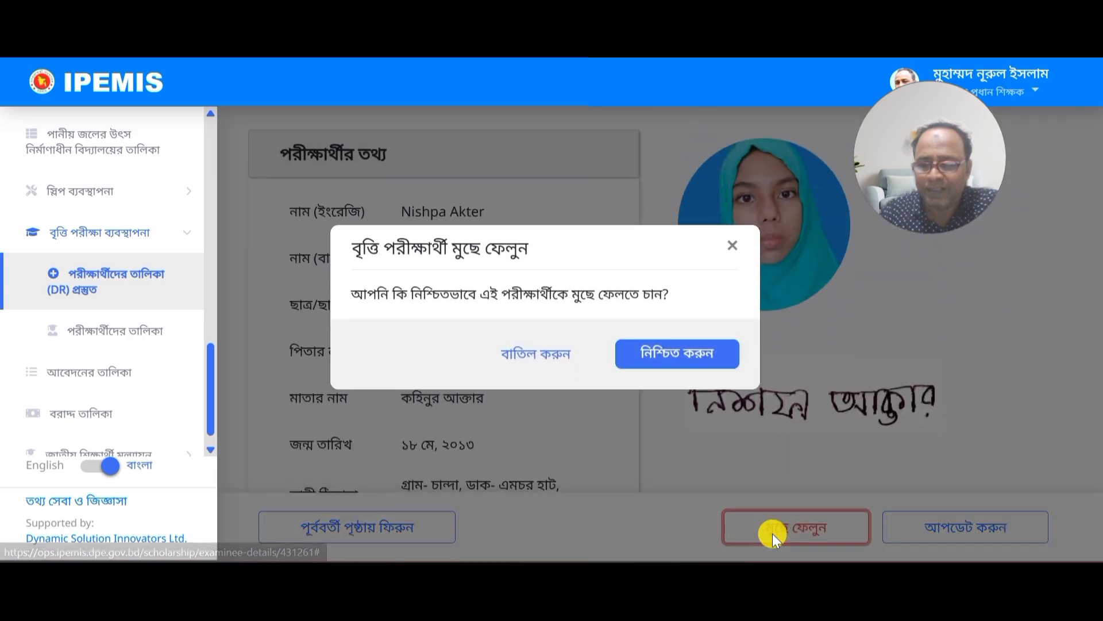
{"action": "left_click", "coordinate": [674, 360]}
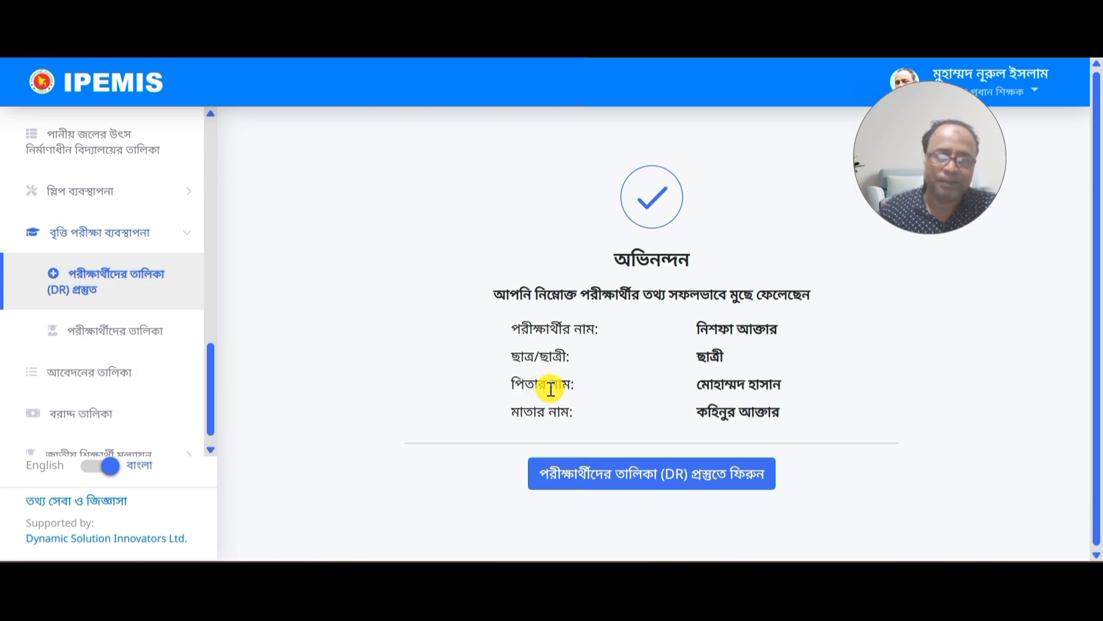
{"action": "left_click", "coordinate": [686, 473]}
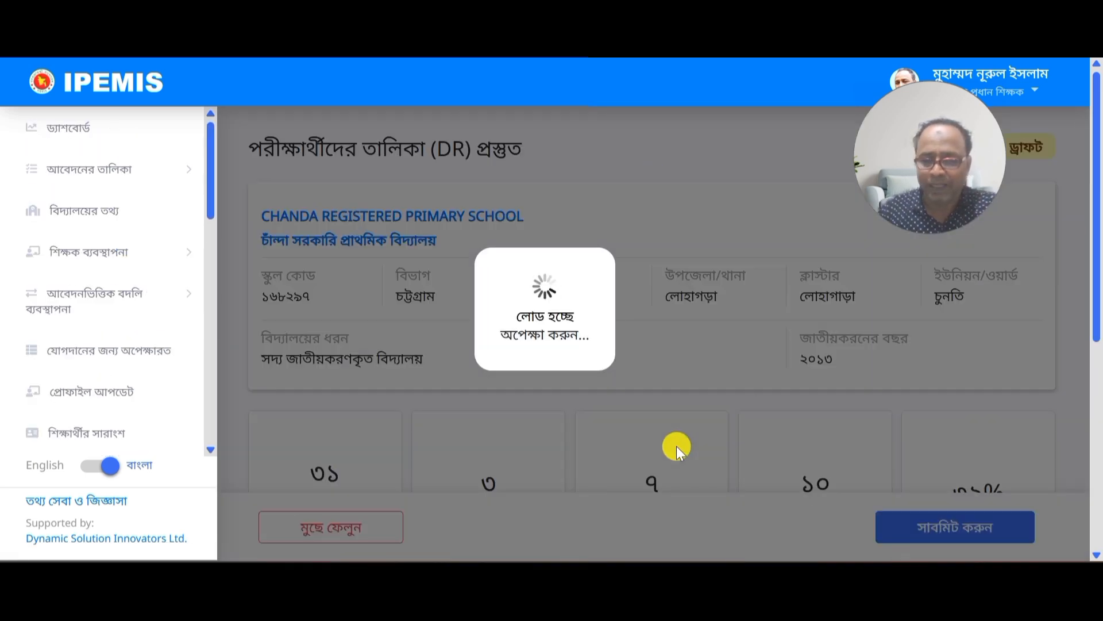
{"action": "scroll", "coordinate": [679, 446], "scroll_direction": "down", "scroll_amount": 6}
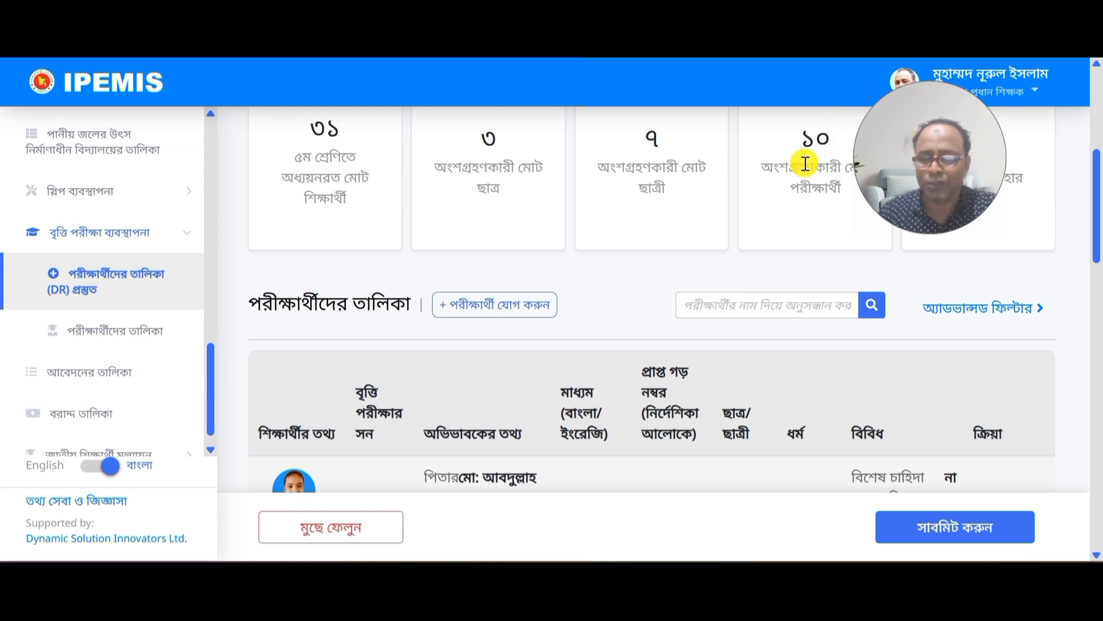
{"action": "scroll", "coordinate": [809, 147], "scroll_direction": "down", "scroll_amount": 5}
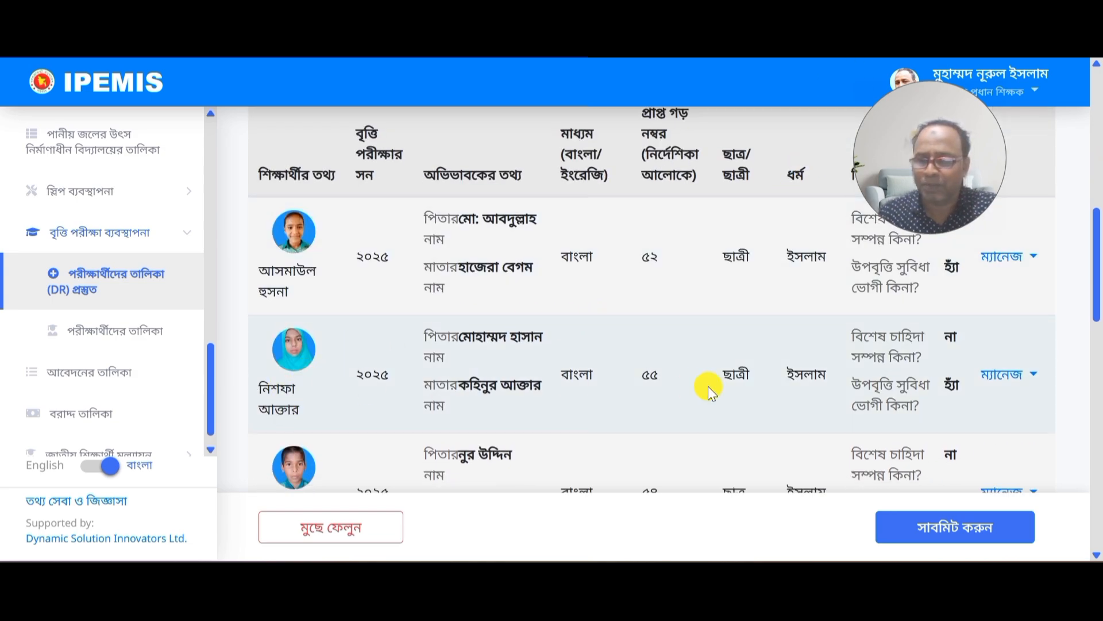
{"action": "scroll", "coordinate": [722, 385], "scroll_direction": "down", "scroll_amount": 13}
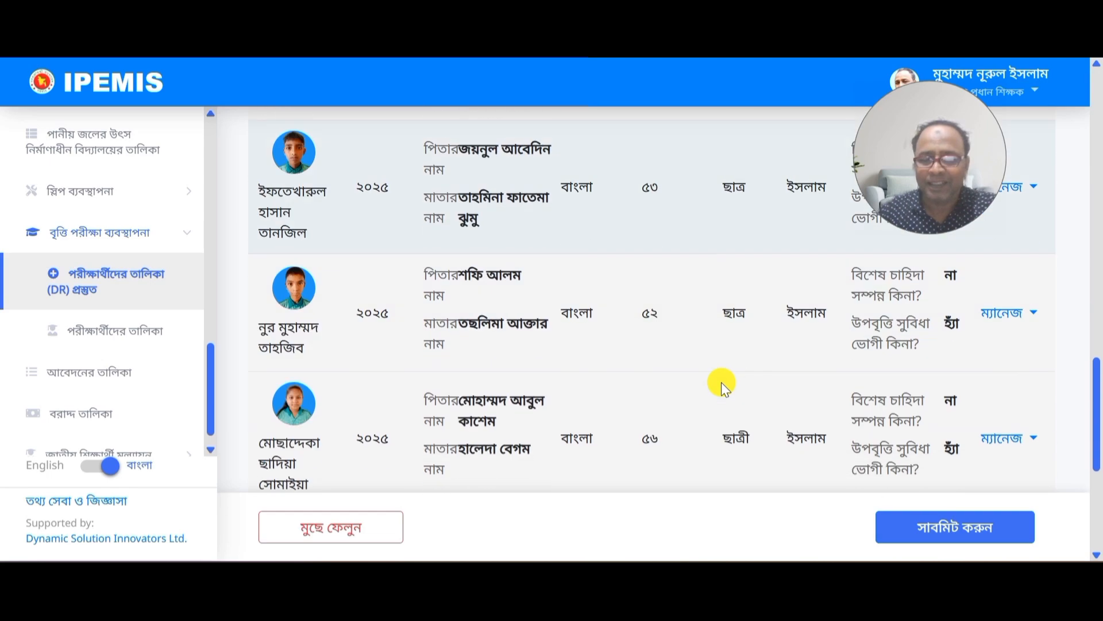
{"action": "scroll", "coordinate": [721, 381], "scroll_direction": "down", "scroll_amount": 3}
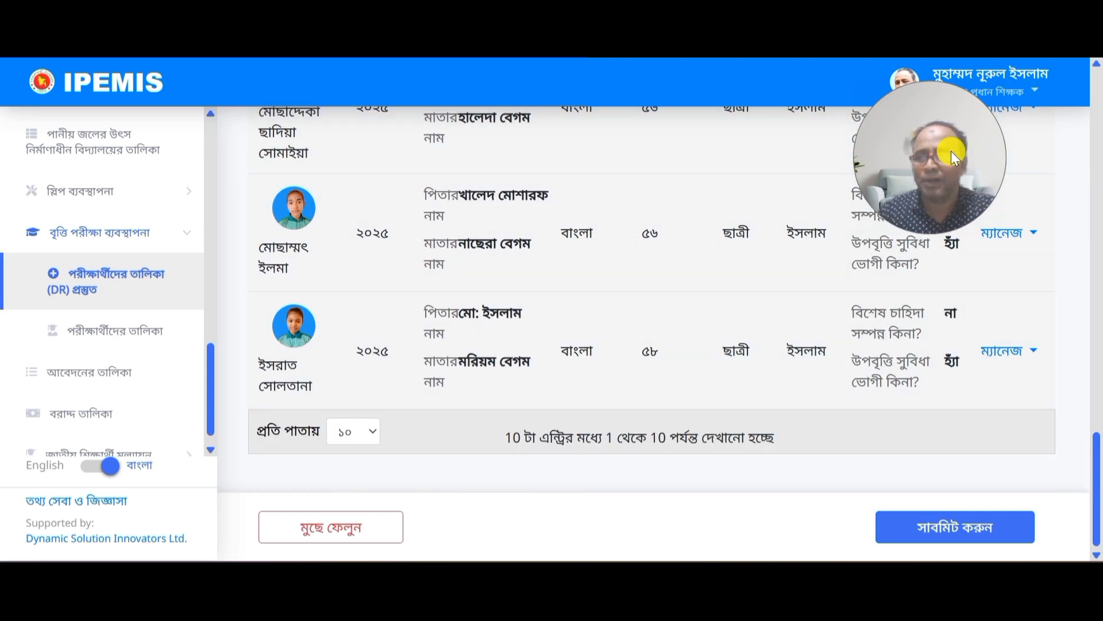
{"action": "left_click_drag", "start_coordinate": [955, 159], "coordinate": [962, 142]}
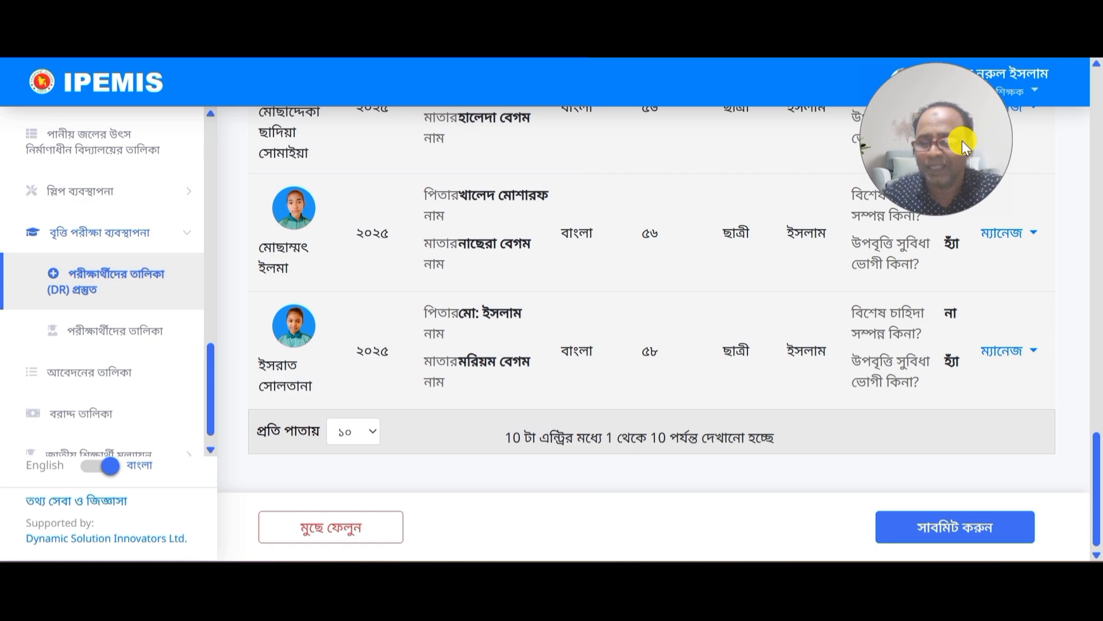
{"action": "scroll", "coordinate": [738, 299], "scroll_direction": "up", "scroll_amount": 5}
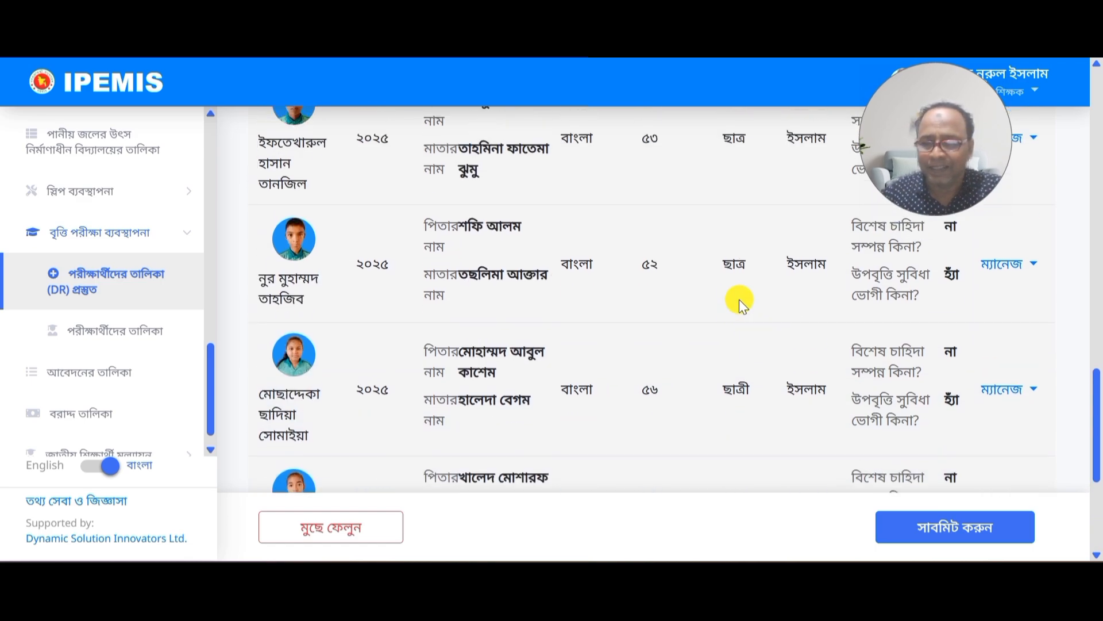
{"action": "scroll", "coordinate": [738, 299], "scroll_direction": "up", "scroll_amount": 3}
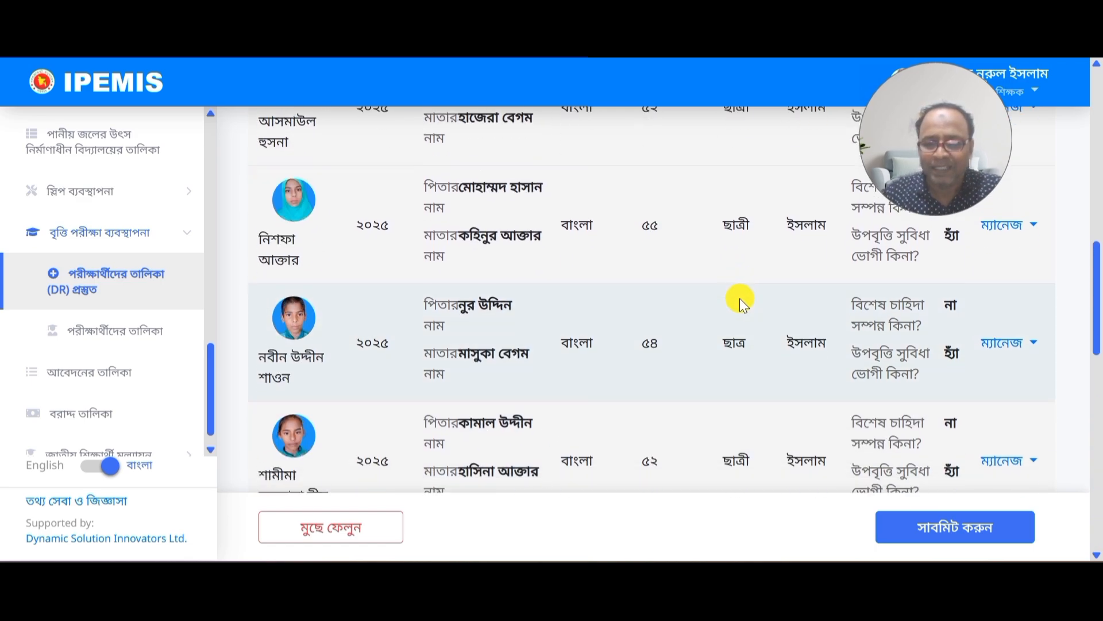
{"action": "scroll", "coordinate": [739, 298], "scroll_direction": "down", "scroll_amount": 6}
{"action": "scroll", "coordinate": [740, 297], "scroll_direction": "down", "scroll_amount": 3}
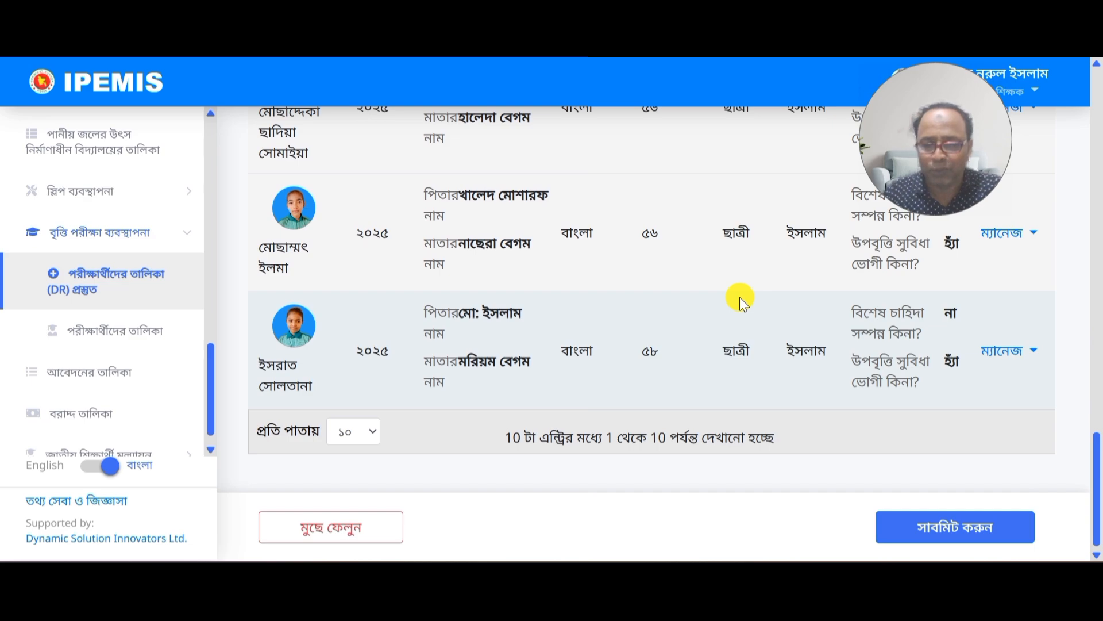